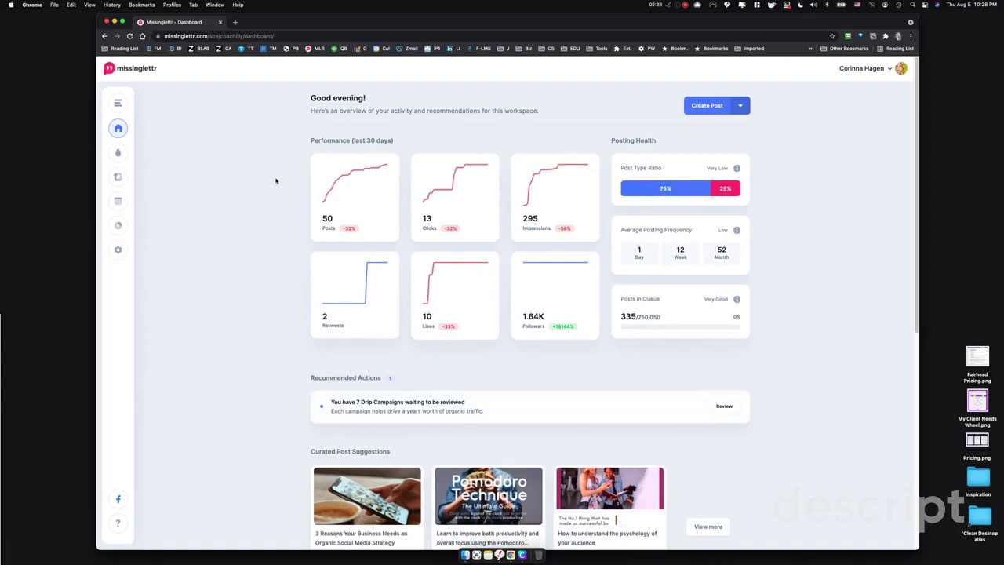
Open the content calendar and browse the scheduled posts from September through November 2021 and back.
mouse_move(129, 225)
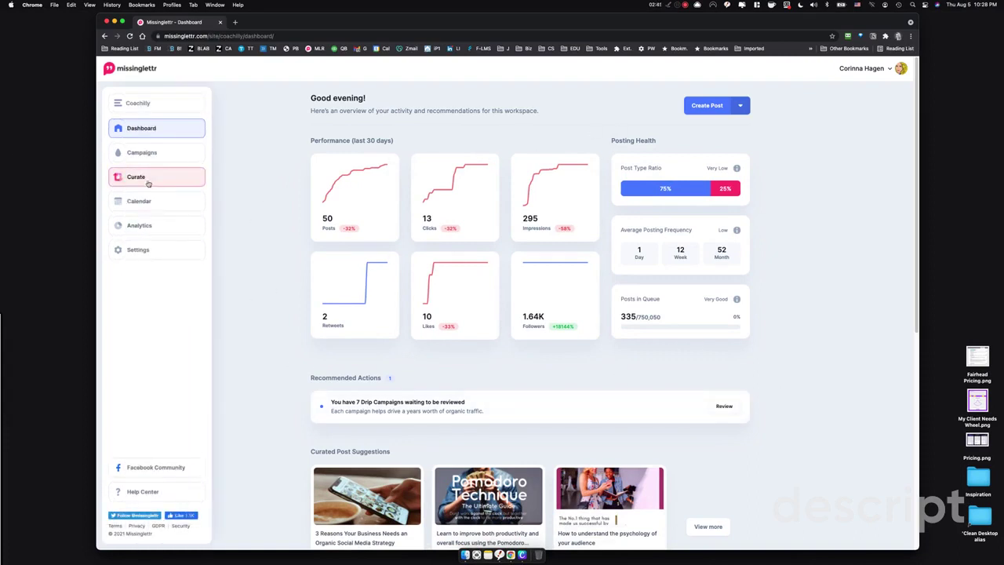
left_click(163, 207)
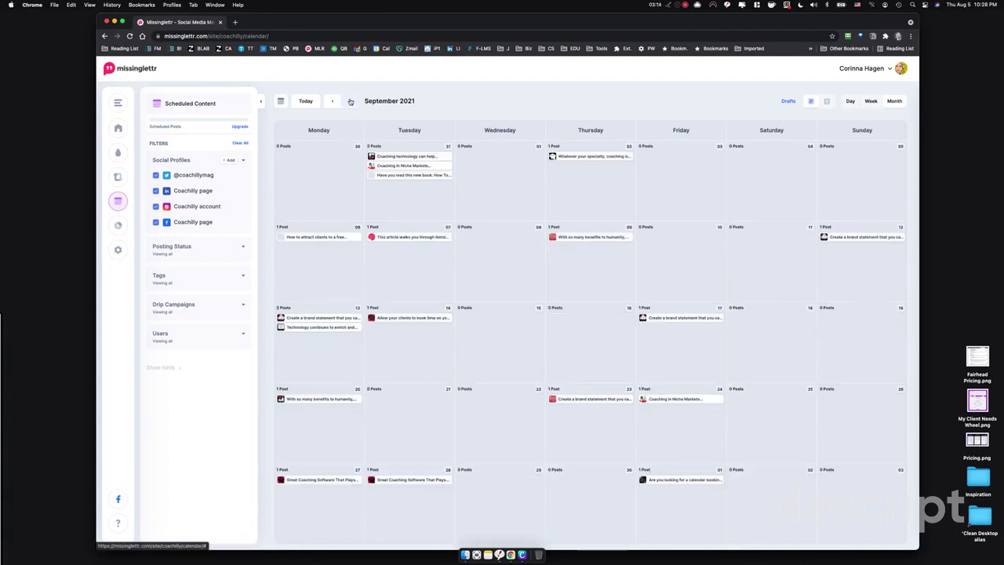
left_click(349, 101)
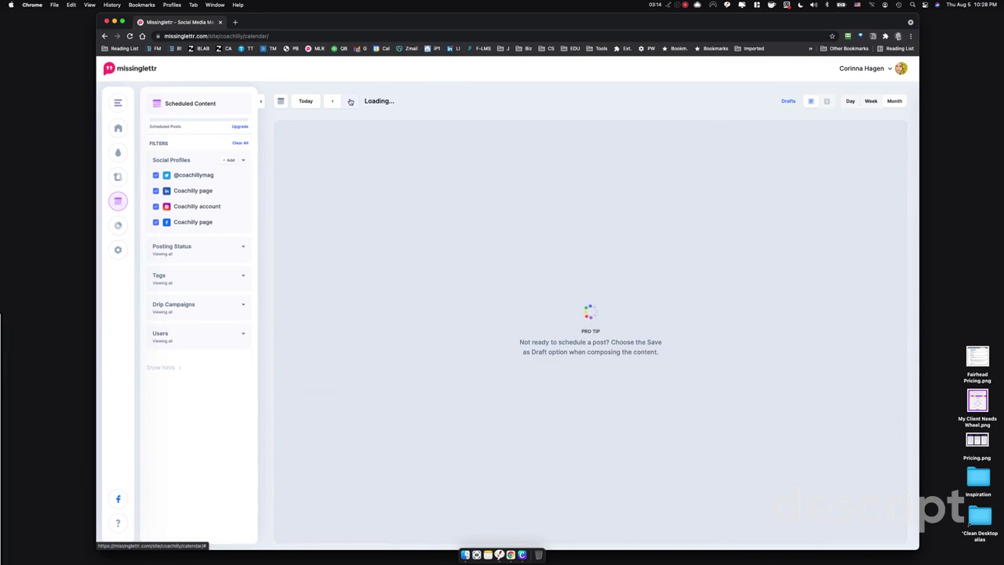
left_click(350, 101)
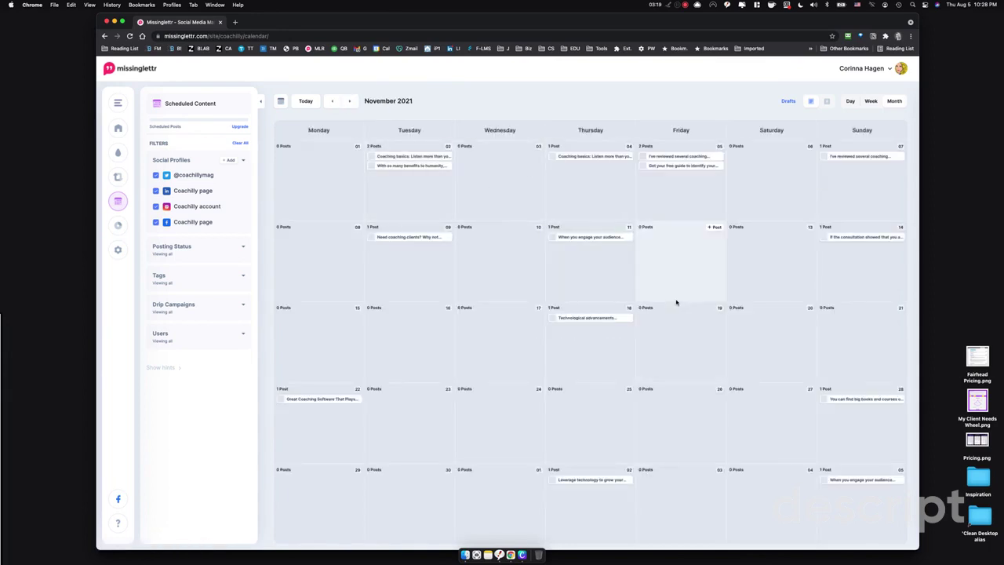
left_click(335, 102)
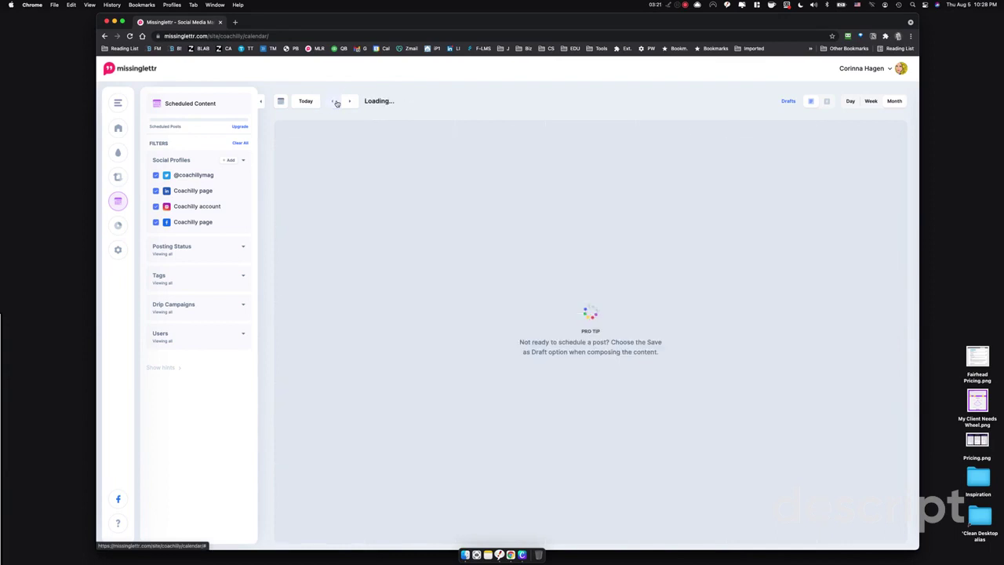
left_click(336, 102)
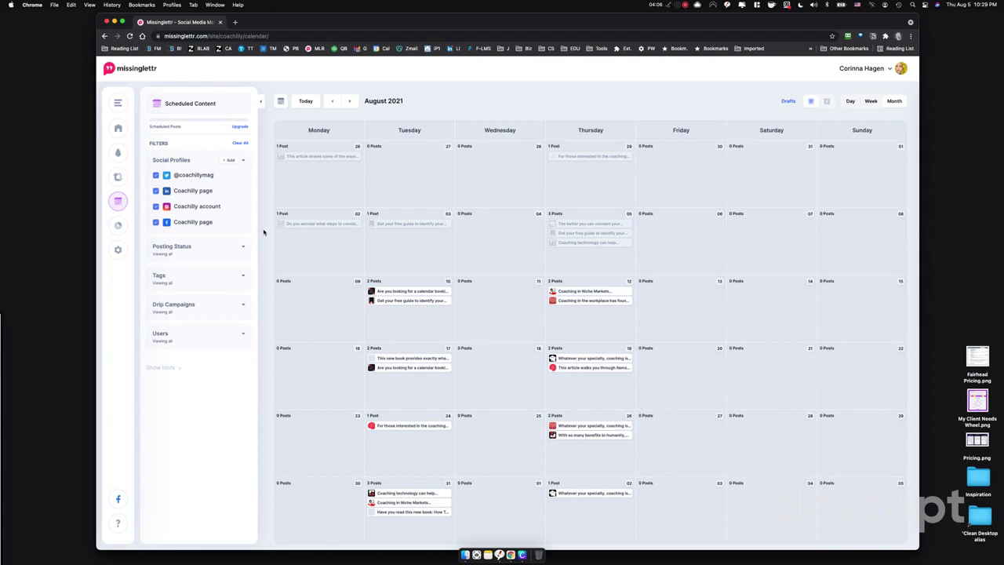
Examine the workspace's active branding themes in the settings and show the themes available to browse.
mouse_move(118, 226)
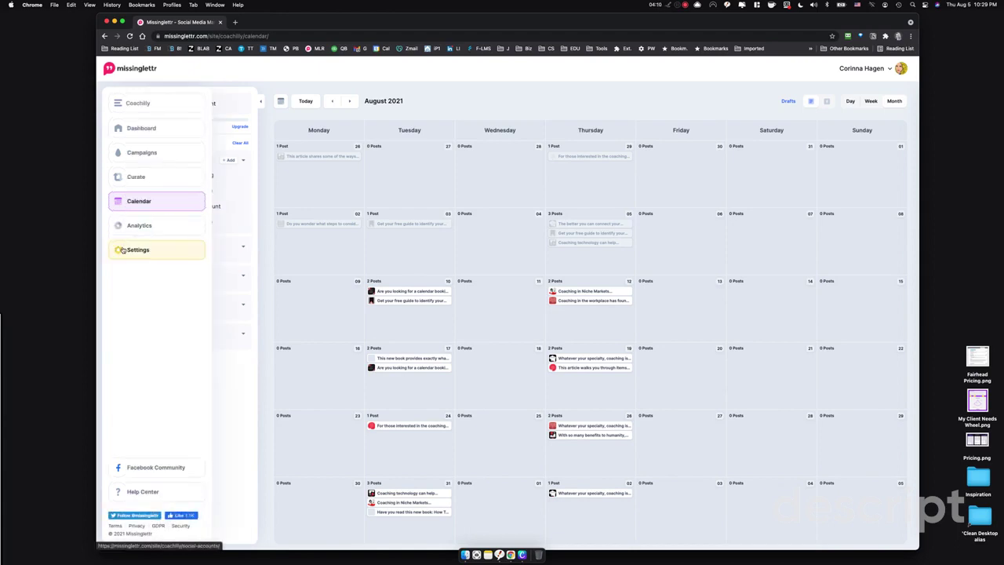
left_click(123, 249)
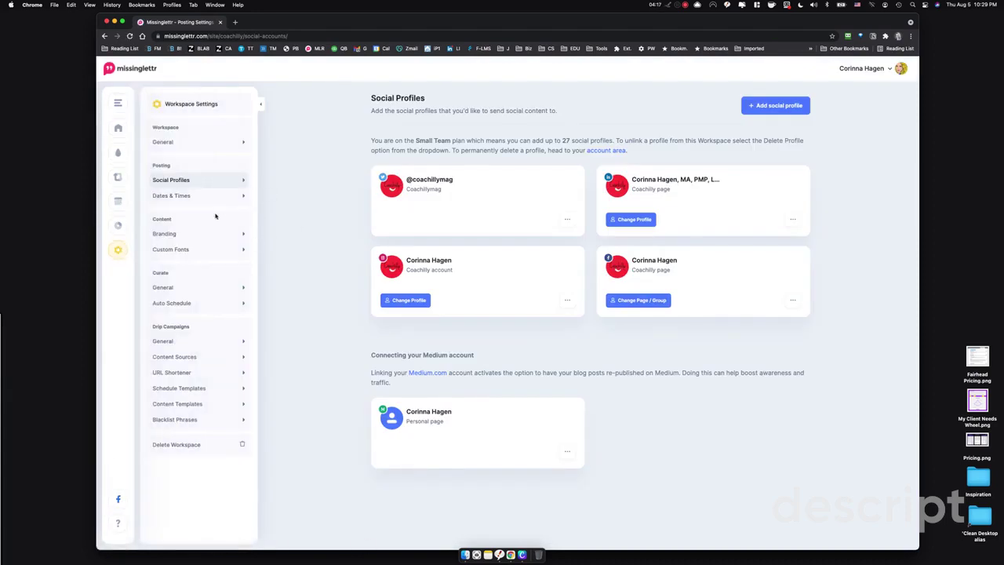
left_click(199, 233)
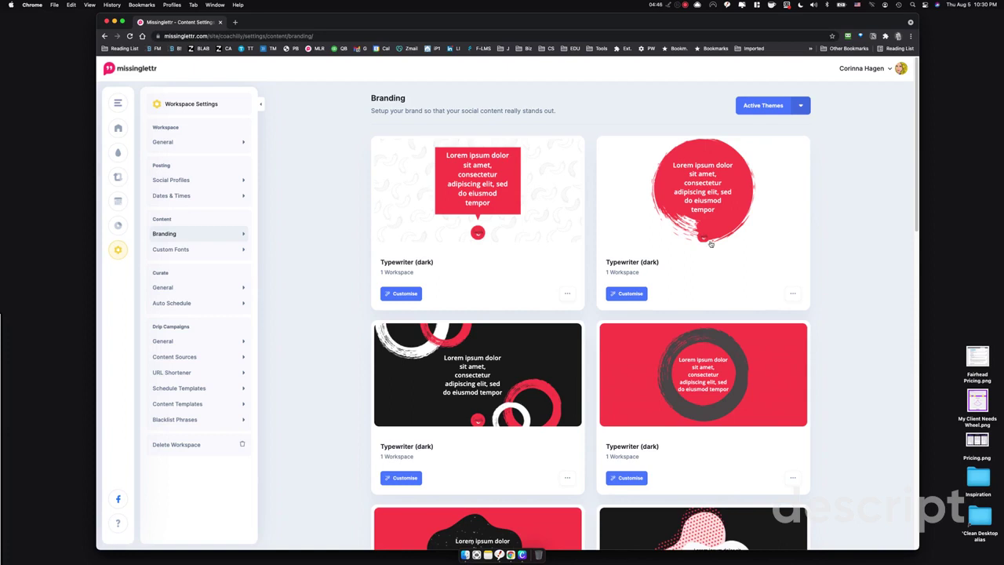
scroll(714, 248, "down", 10)
scroll(718, 252, "down", 6)
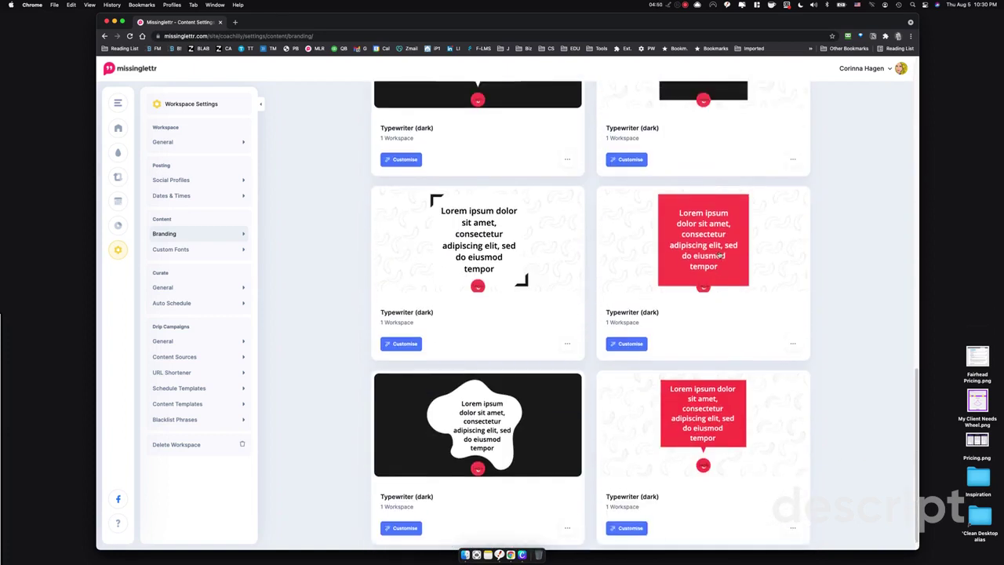
scroll(718, 252, "up", 5)
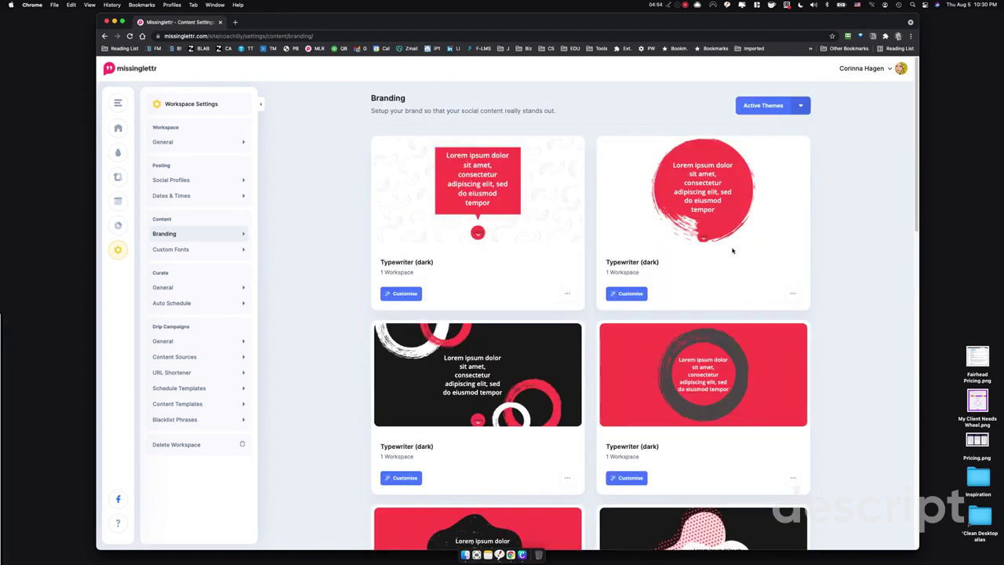
left_click(805, 106)
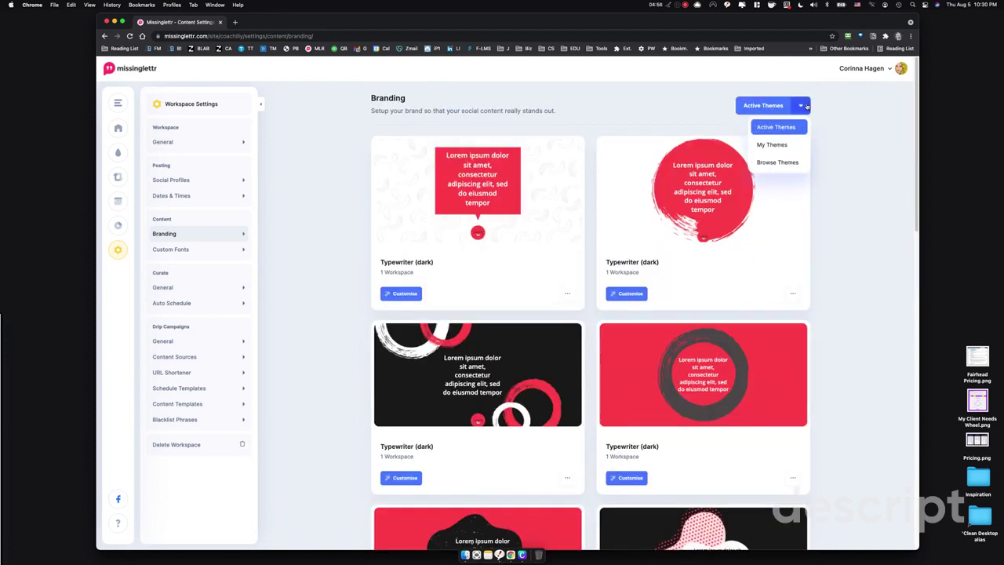
left_click(778, 163)
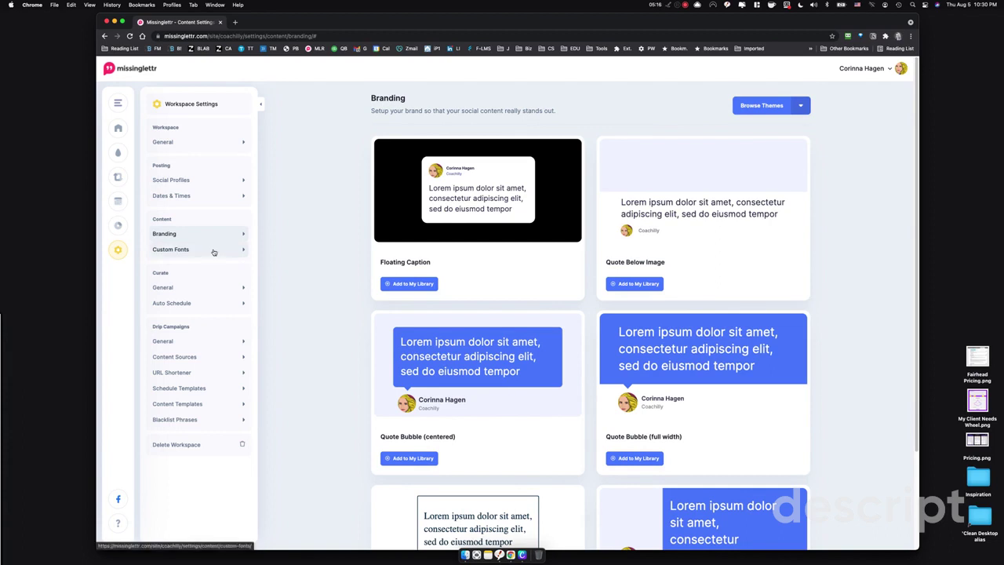
Check the delay options in the Curate auto-schedule settings, and open the drip campaign schedule templates.
left_click(169, 306)
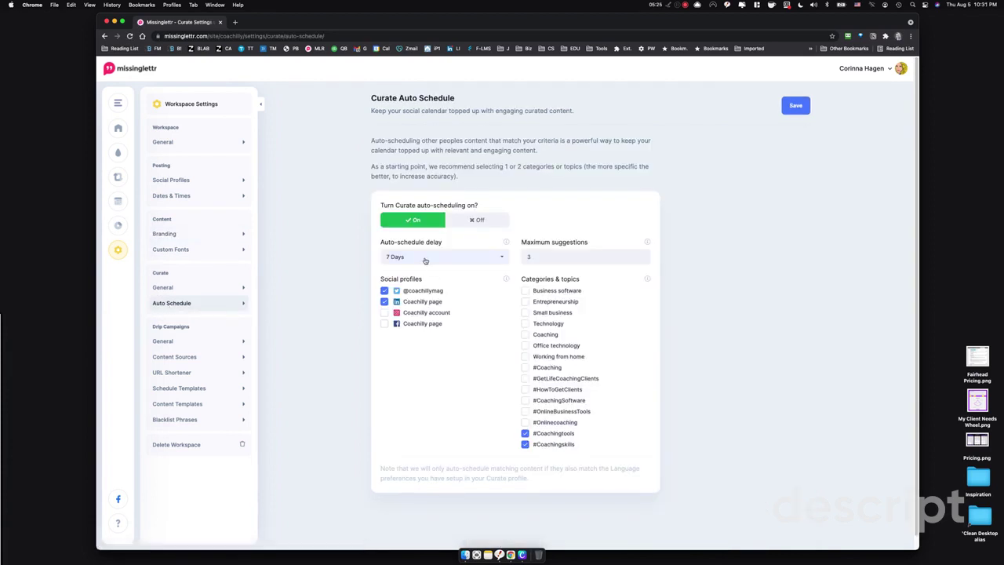
left_click(425, 259)
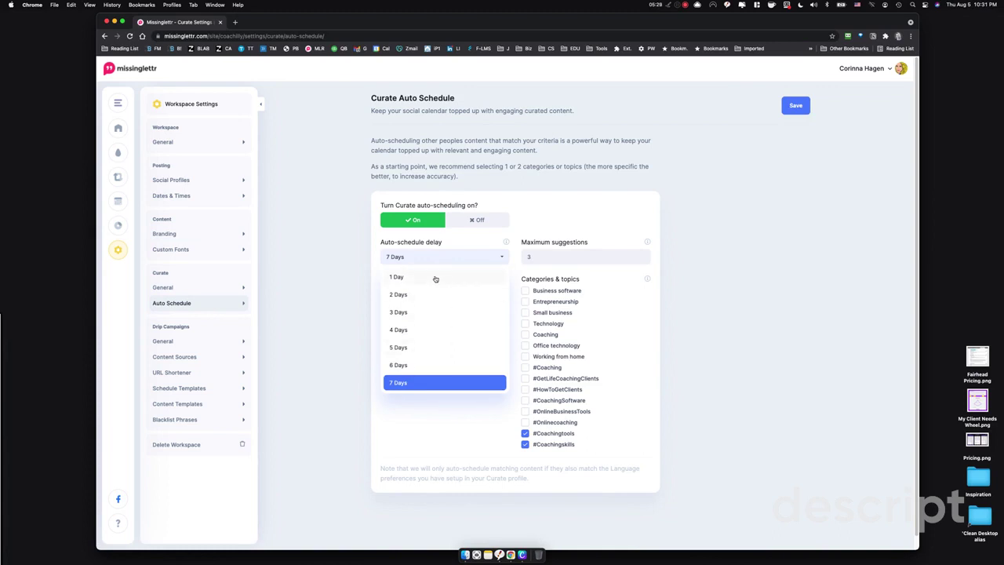
left_click(808, 424)
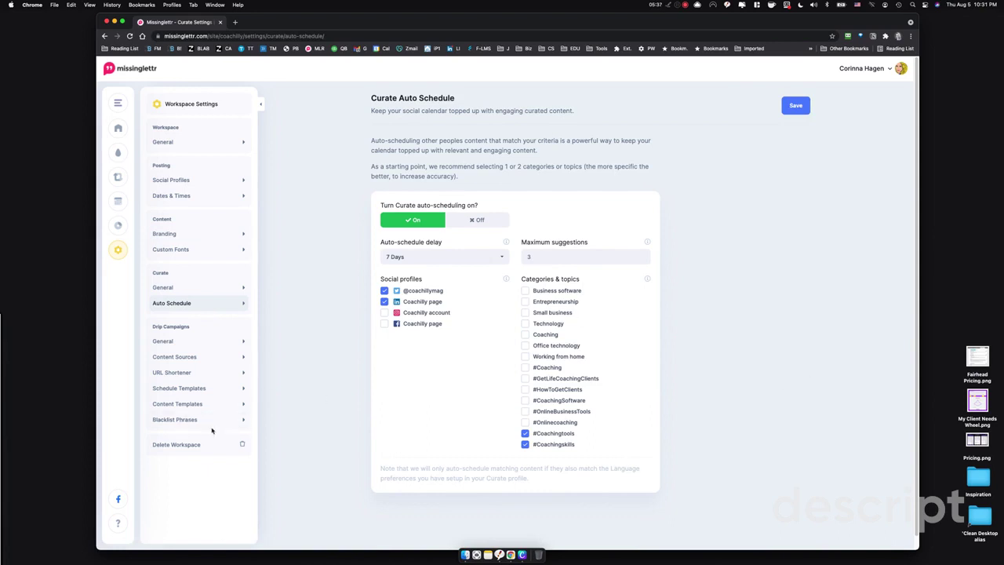
left_click(202, 389)
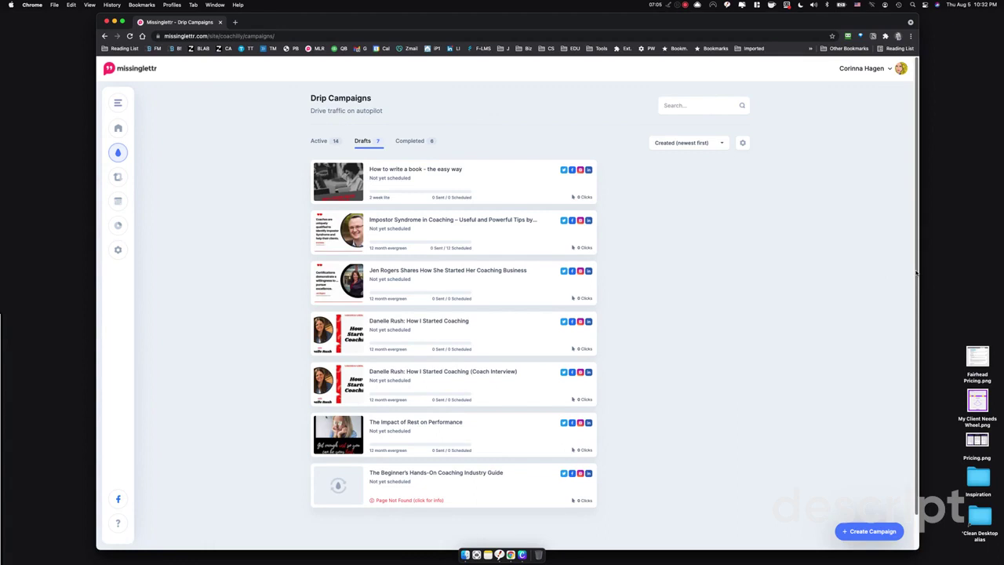
Open the Impostor Syndrome in Coaching draft campaign for setup and check its duration options, keeping 12 month evergreen.
mouse_move(414, 229)
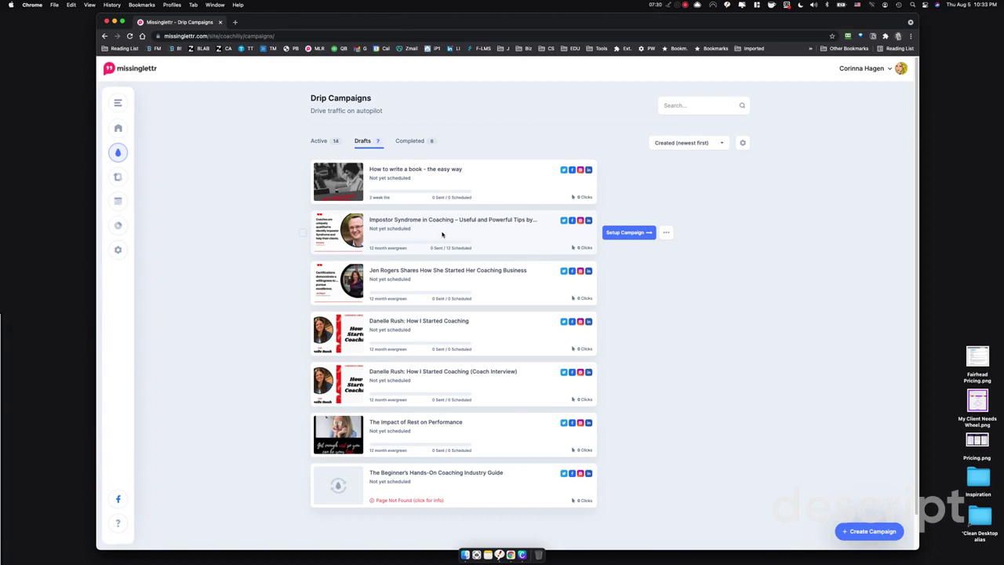
left_click(632, 233)
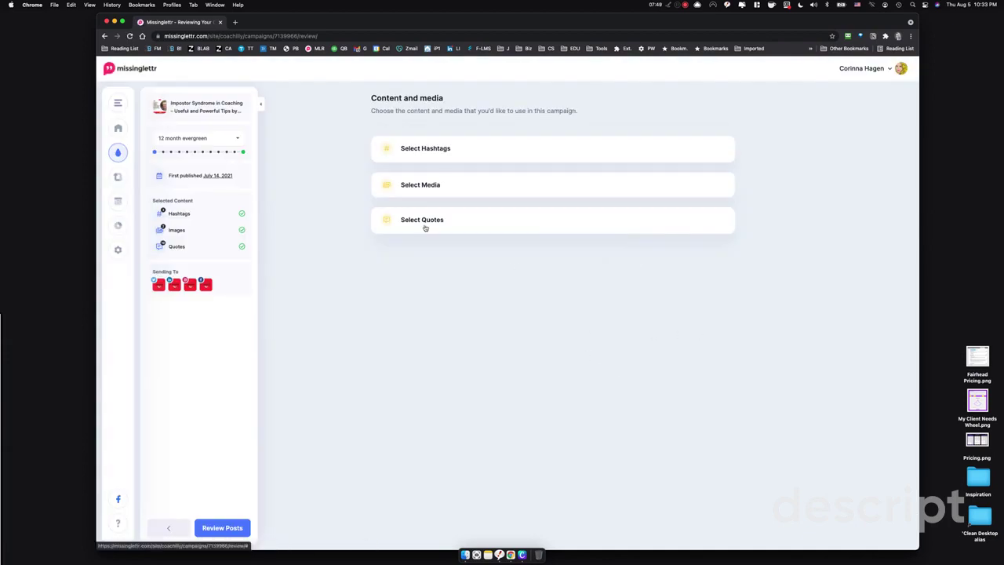
left_click(233, 141)
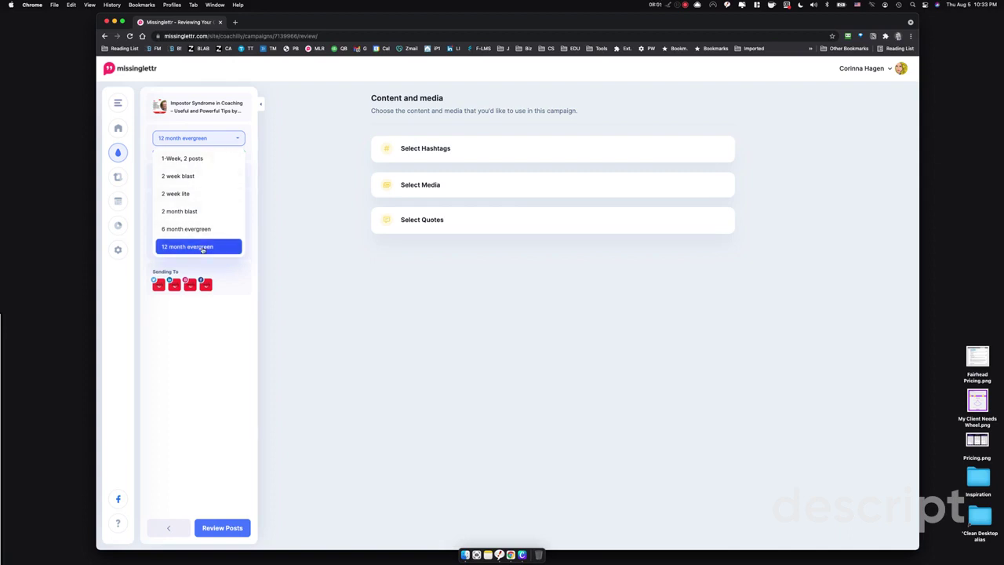
left_click(320, 259)
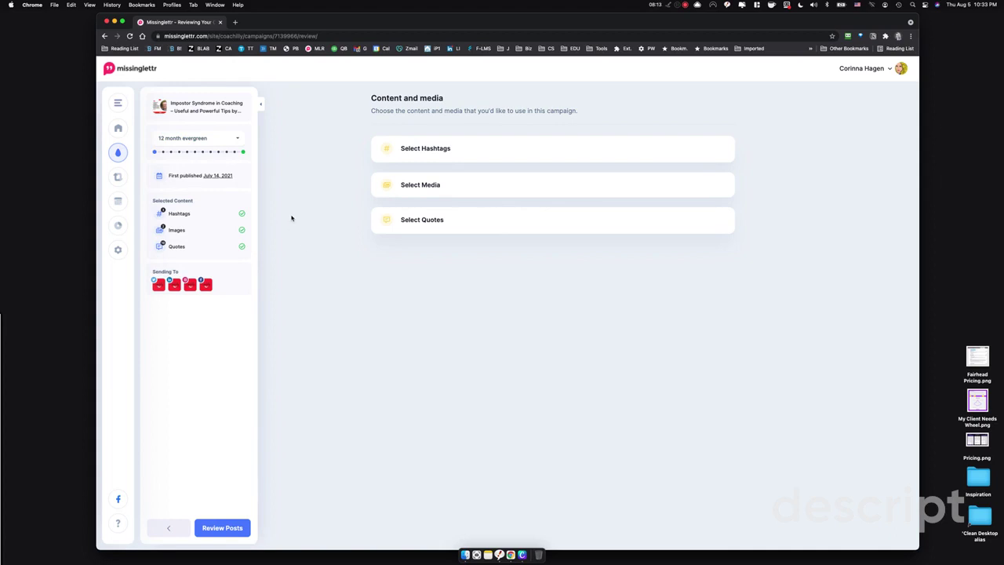
Review the campaign's hashtags and media, previewing the "Overcoming the Impostor" book cover image.
left_click(406, 151)
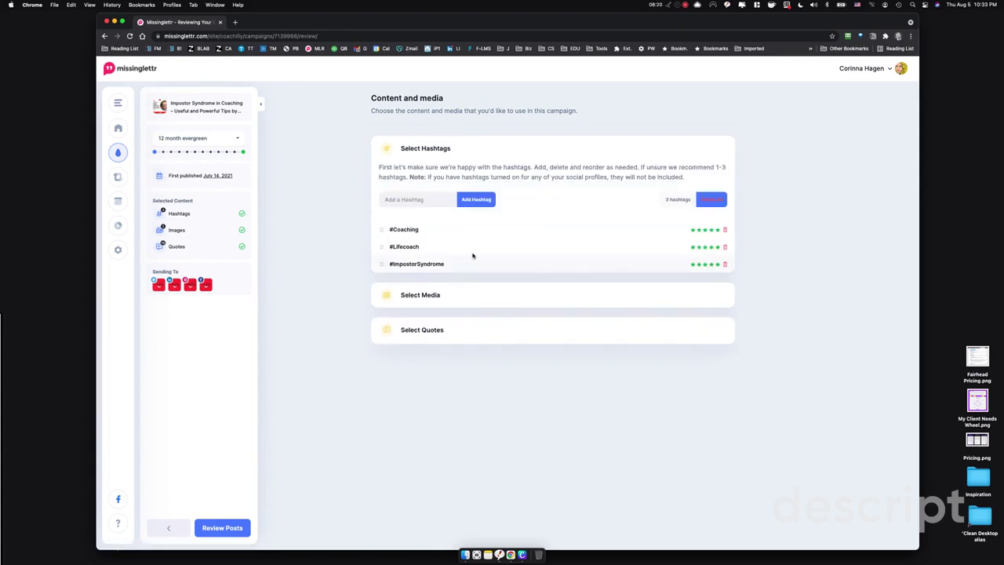
left_click(601, 302)
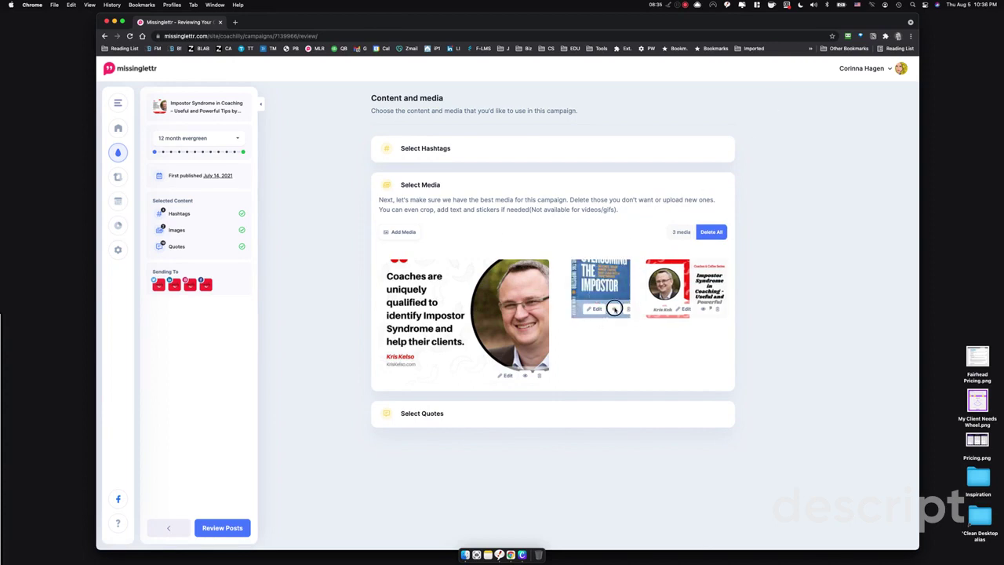
left_click(615, 310)
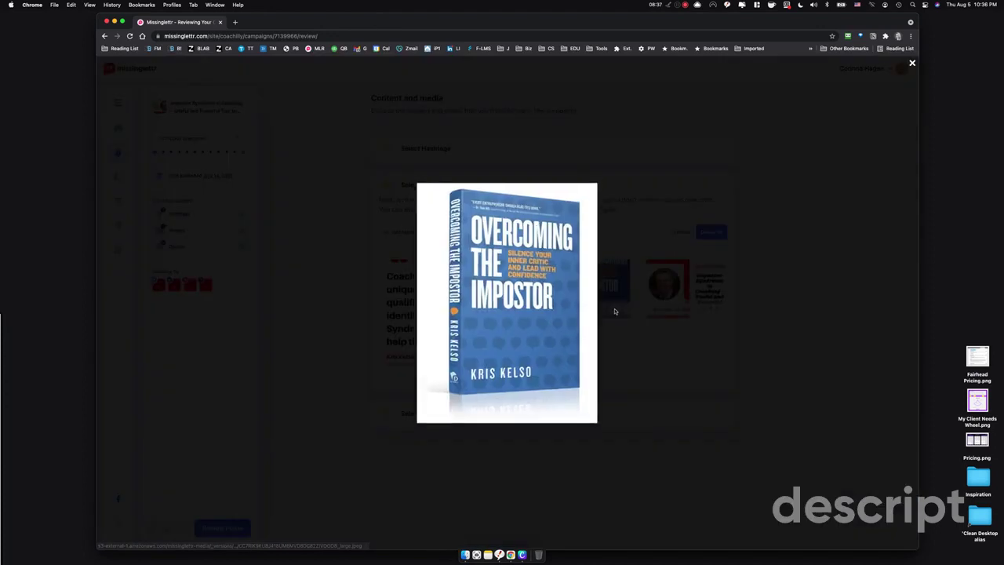
left_click(648, 140)
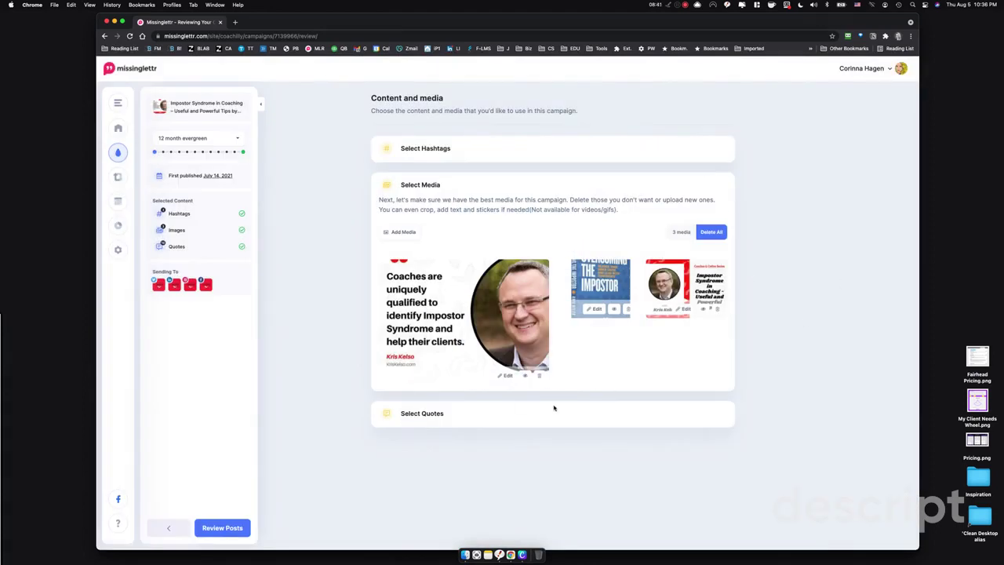
Review the campaign's suggested quotes and continue to the social posts without regenerating the campaign.
left_click(444, 414)
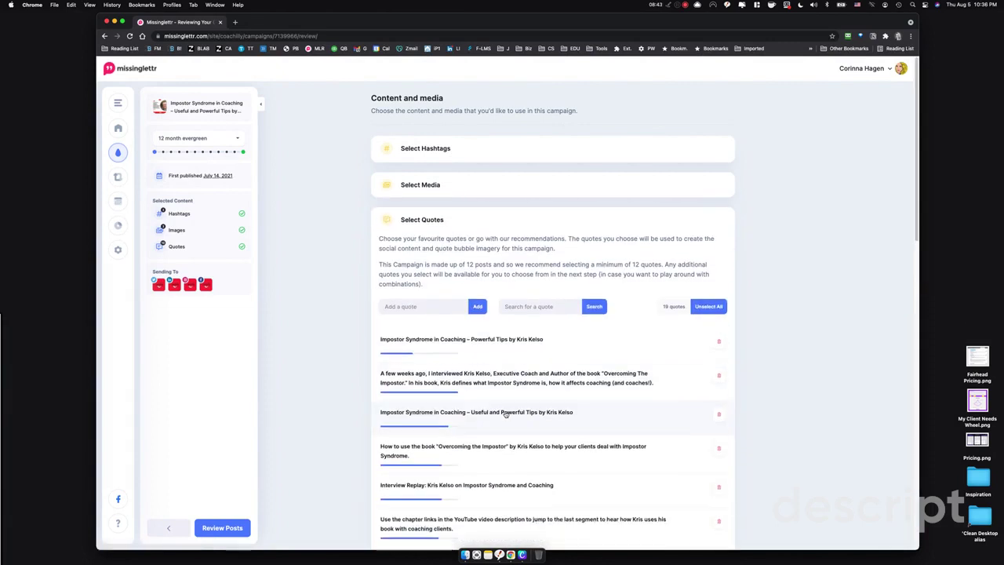
scroll(771, 328, "down", 3)
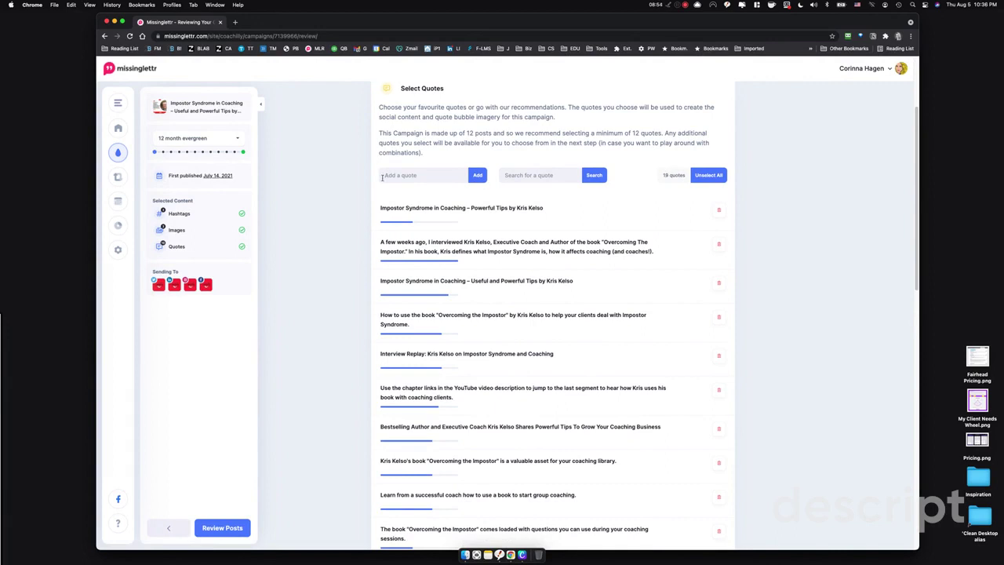
scroll(800, 312, "down", 15)
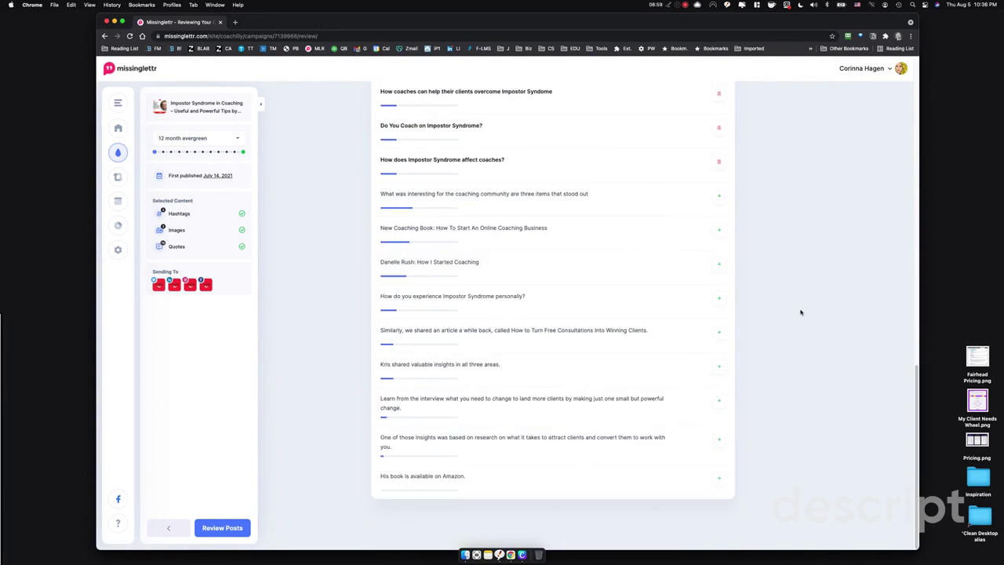
scroll(785, 314, "up", 15)
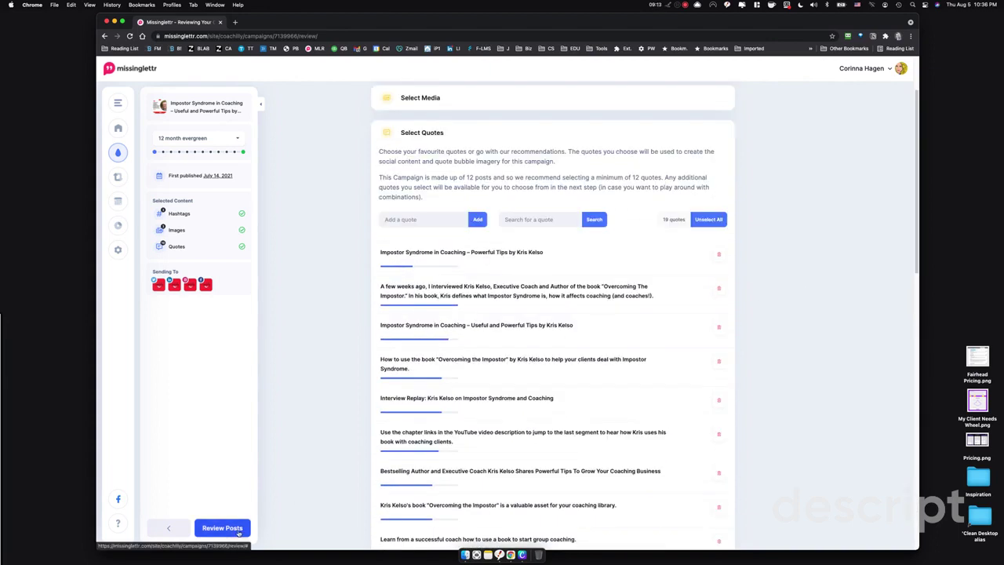
left_click(223, 528)
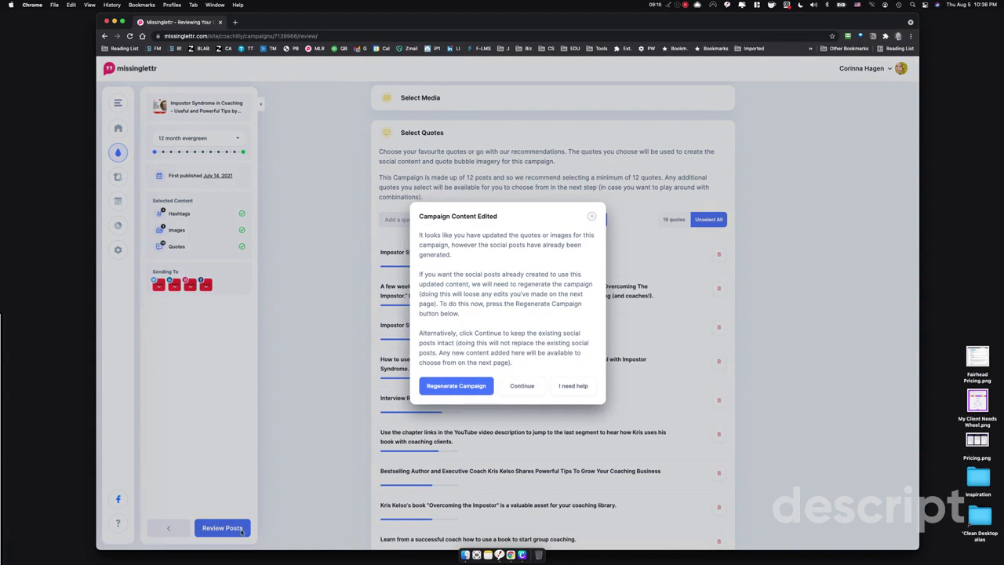
left_click(522, 385)
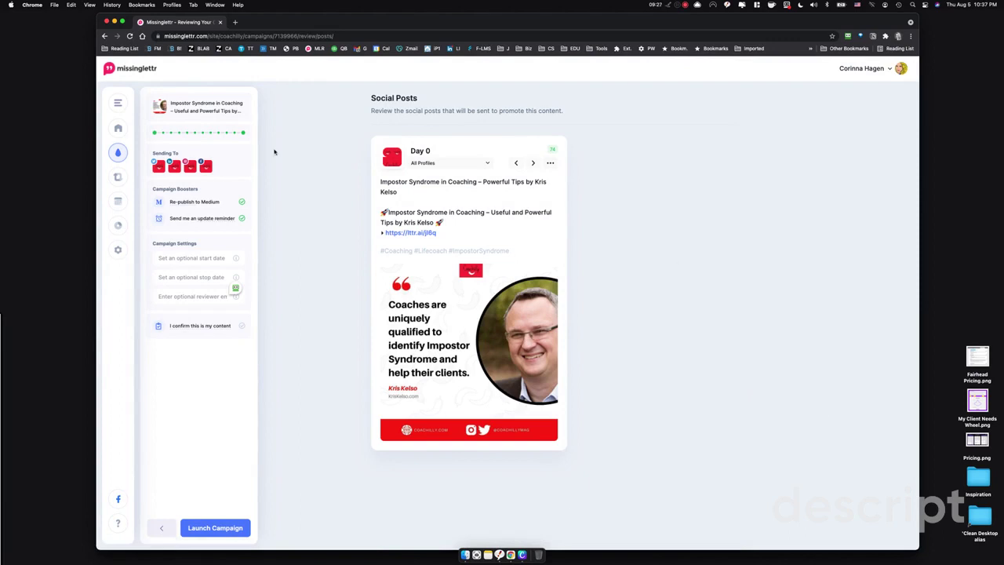
Examine the Day 0 social post's editing options and the list of profiles it goes to.
mouse_move(154, 135)
left_click(549, 162)
left_click(488, 162)
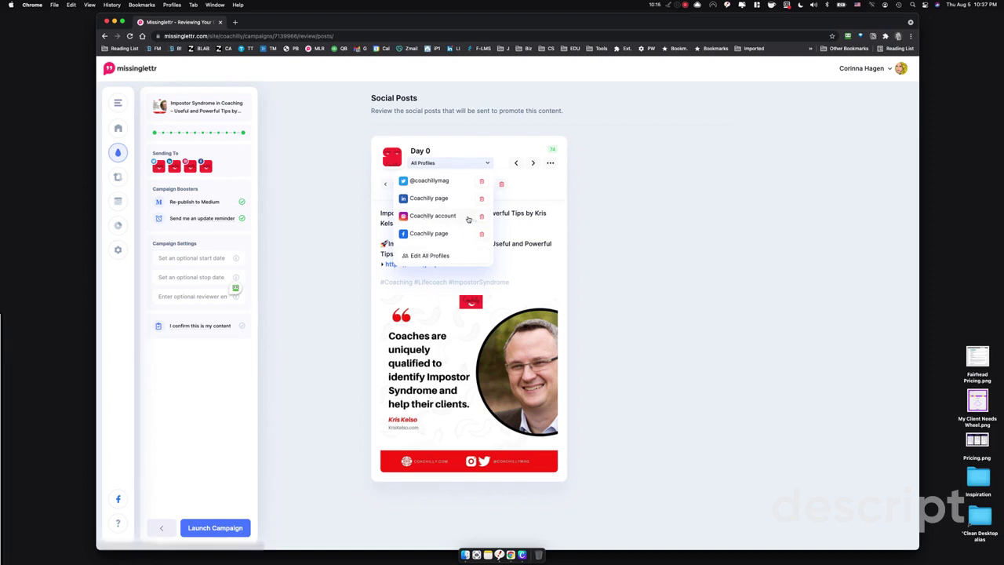
left_click(533, 160)
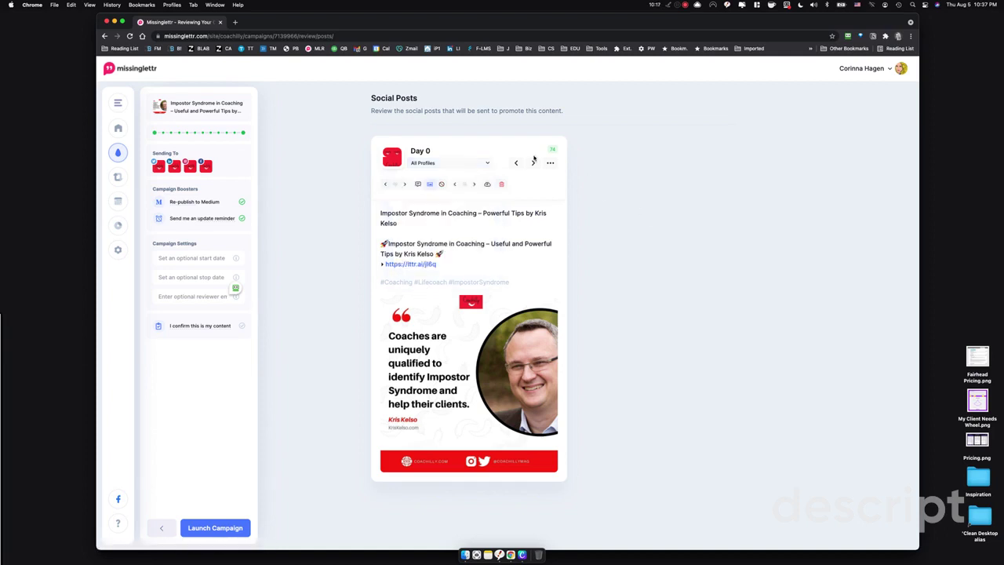
left_click(486, 162)
left_click(515, 163)
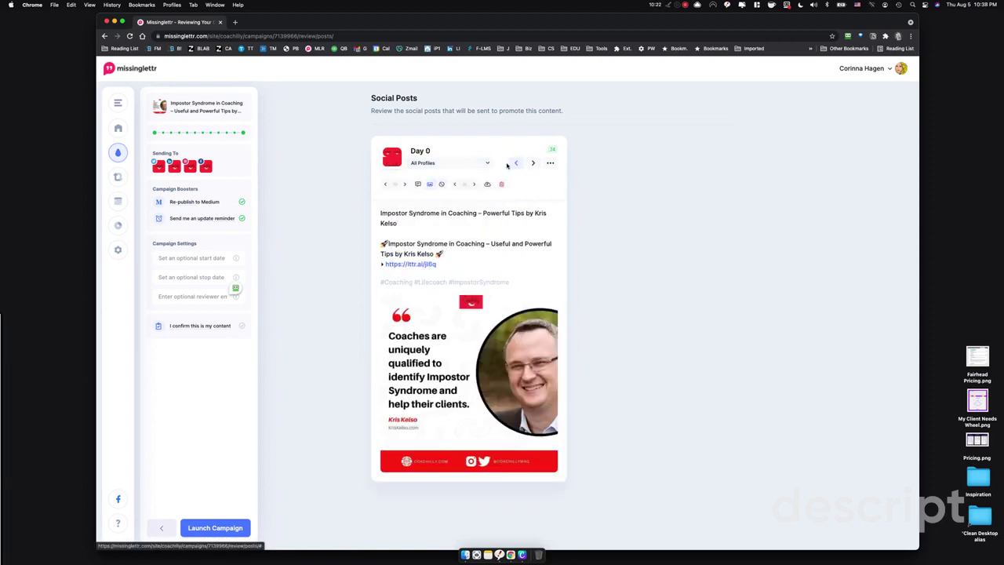
left_click(552, 164)
left_click(552, 163)
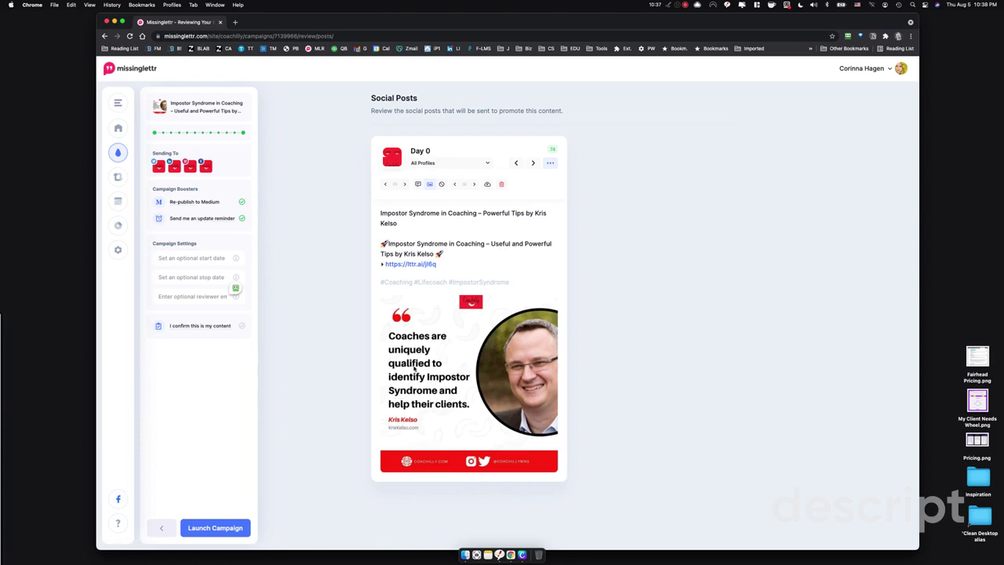
Try the Day 0 post with no image and remove its link preview.
left_click(441, 185)
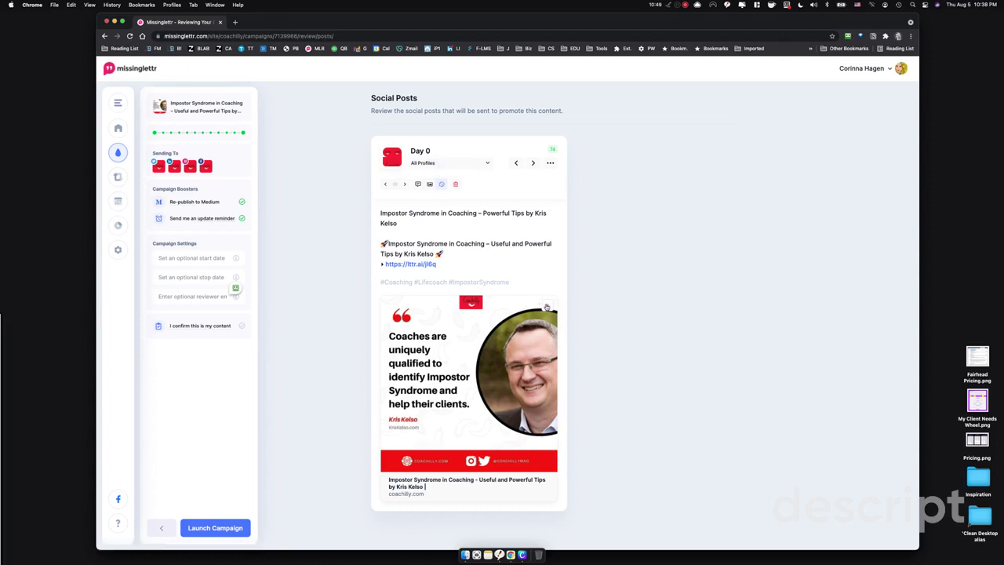
left_click(546, 307)
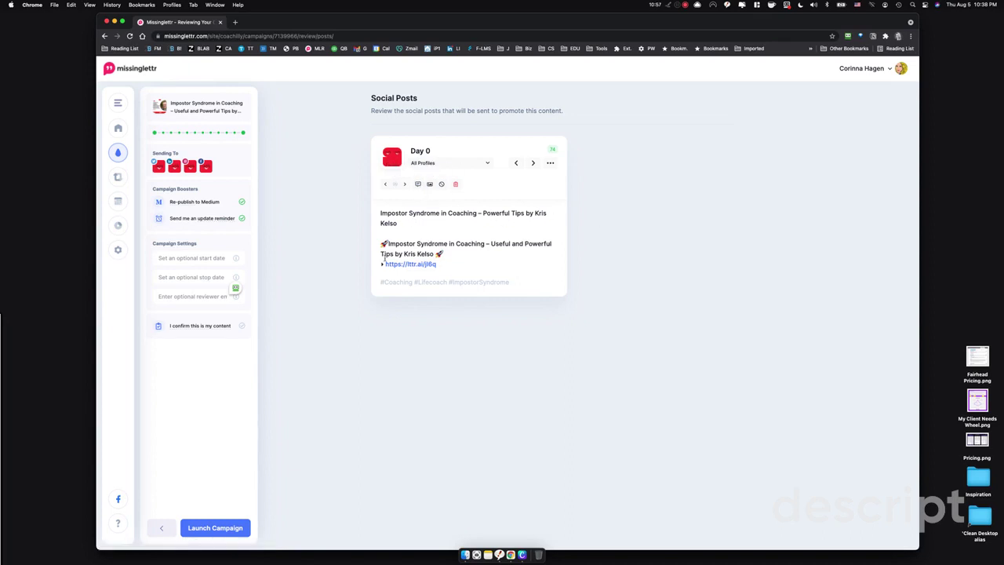
left_click(418, 185)
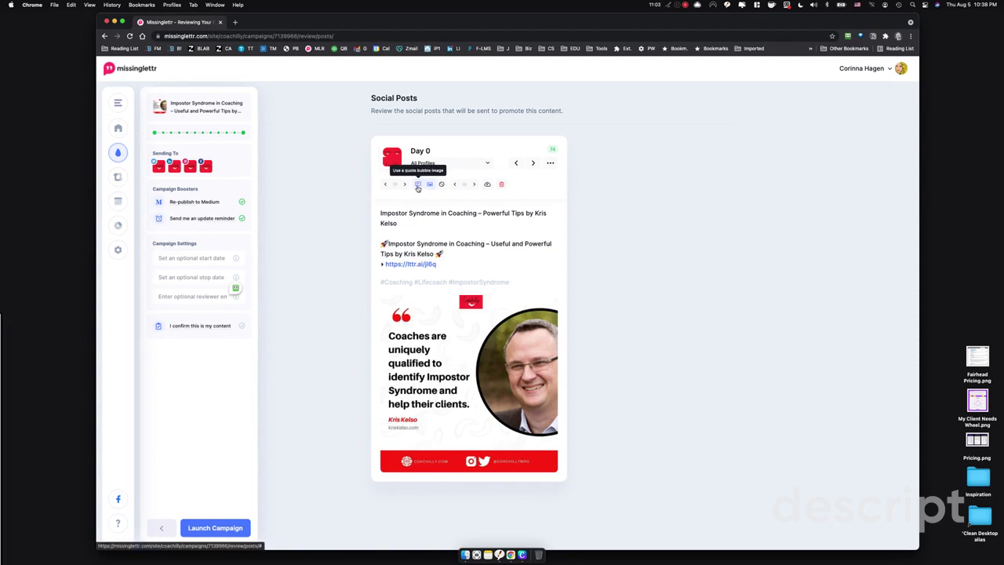
Compare the quote bubble image with the media image for the Day 0 post.
left_click(418, 185)
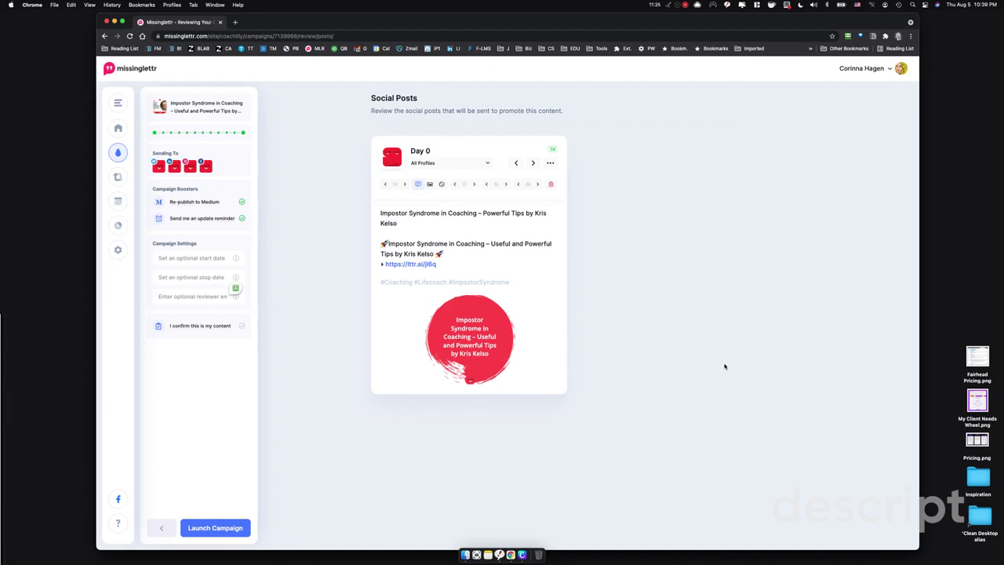
left_click(430, 185)
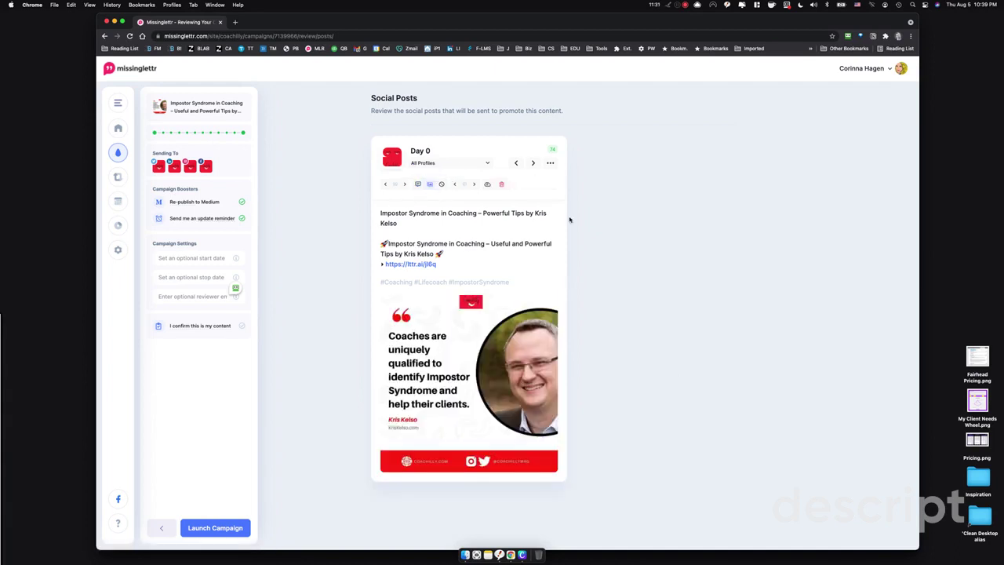
left_click(417, 184)
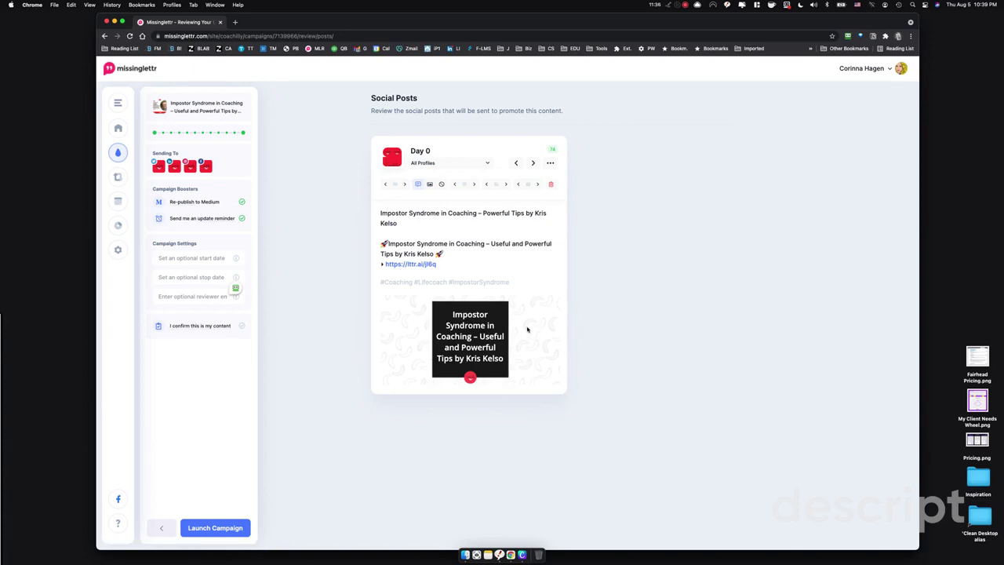
Try alternative quote texts and template designs for the Day 0 post's quote bubble image.
left_click(475, 185)
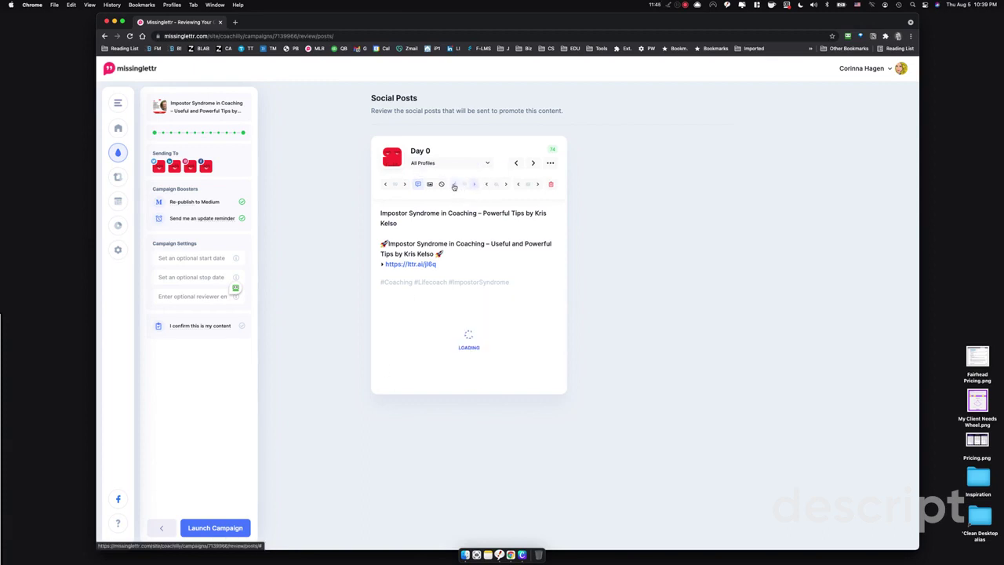
left_click(455, 186)
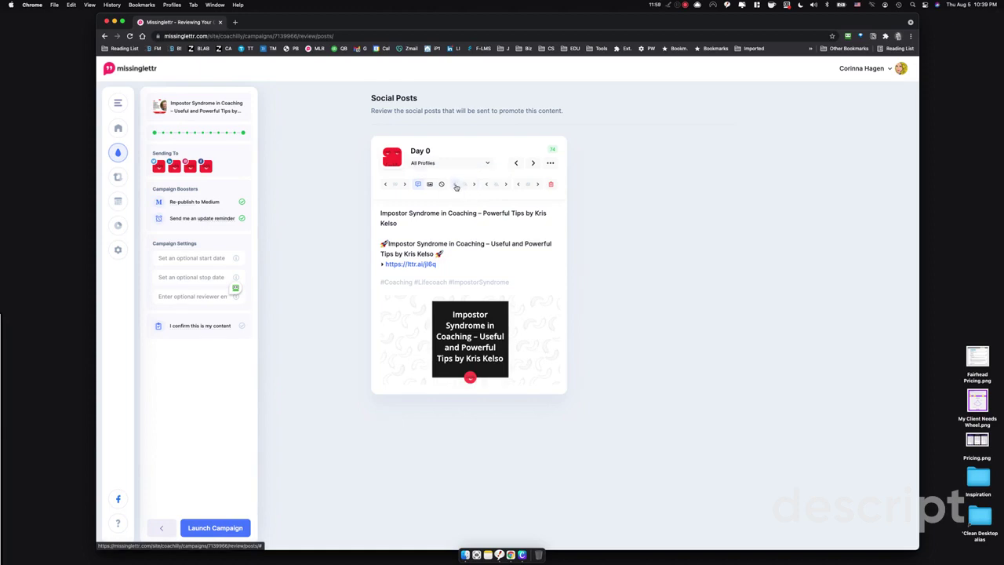
left_click(506, 186)
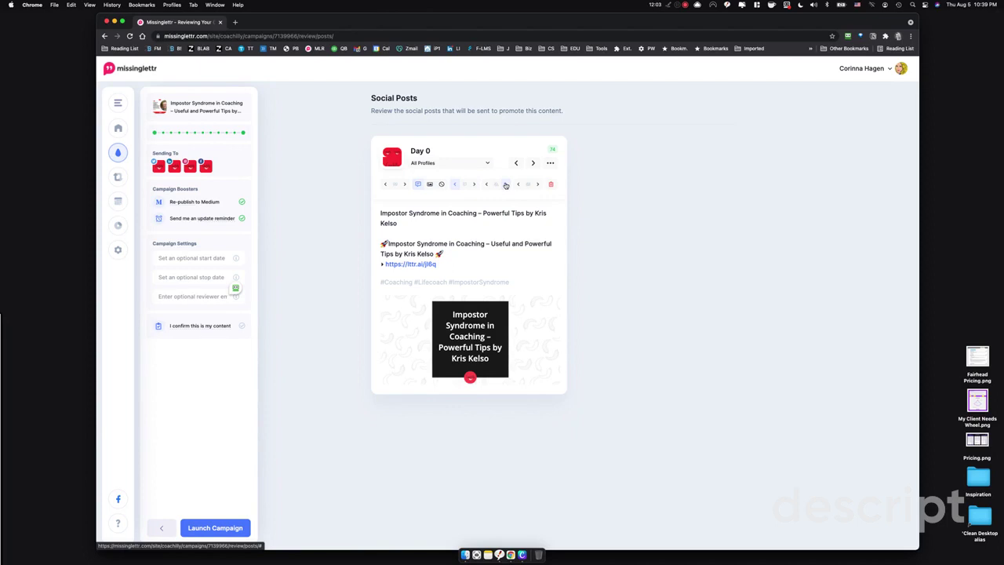
left_click(506, 185)
left_click(506, 185)
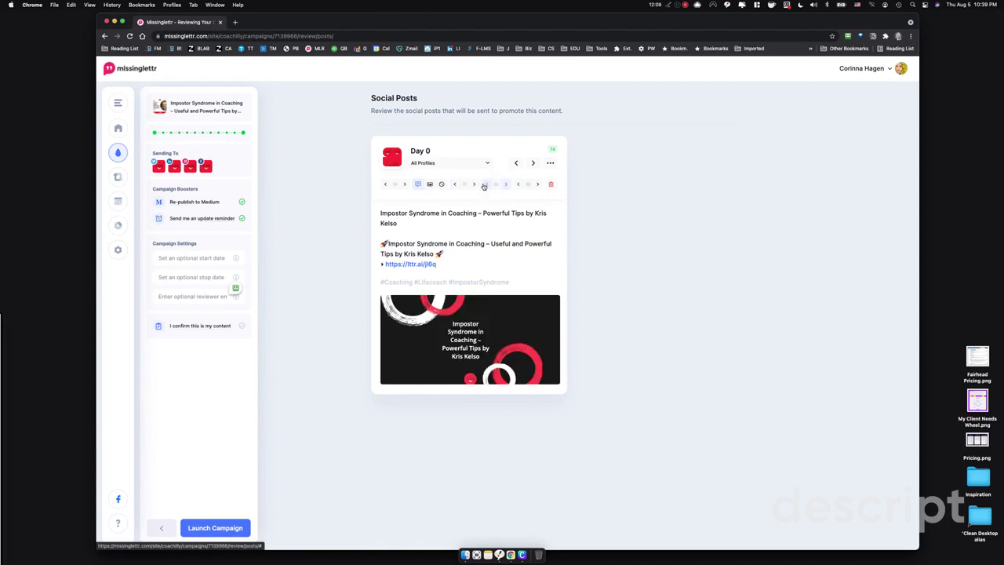
left_click(485, 187)
left_click(485, 186)
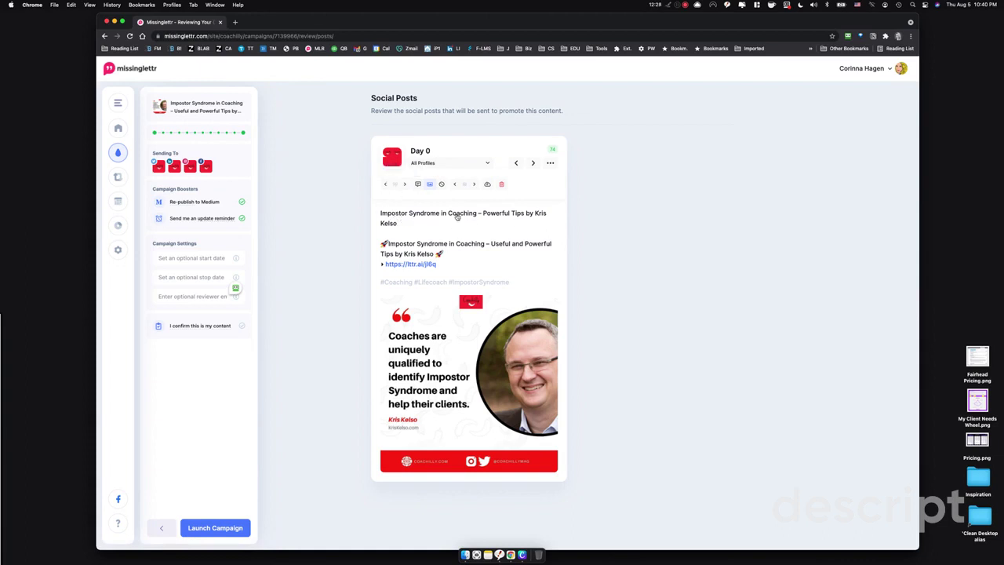
Browse the Day 0 post's text variations and choose the excerpt starting "A few weeks ago, I interviewed".
left_click(405, 185)
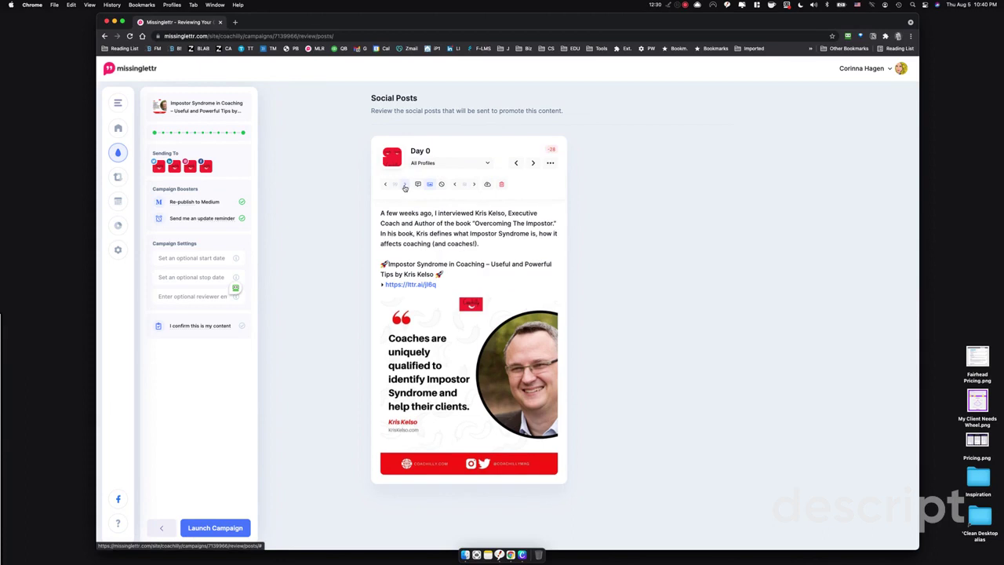
left_click(385, 184)
left_click(385, 184)
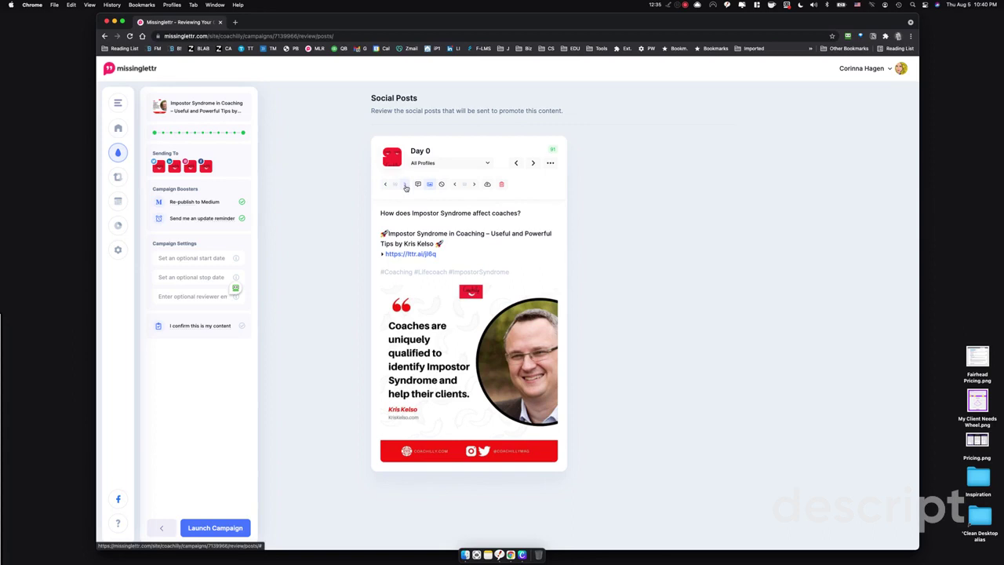
left_click(404, 185)
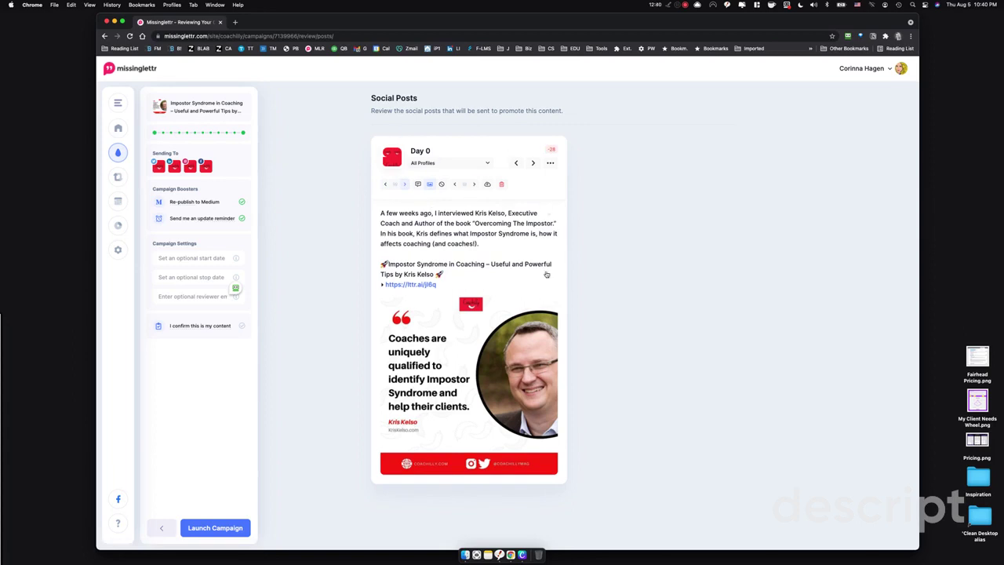
Review the campaign's remaining social posts through Day 365.
left_click(533, 163)
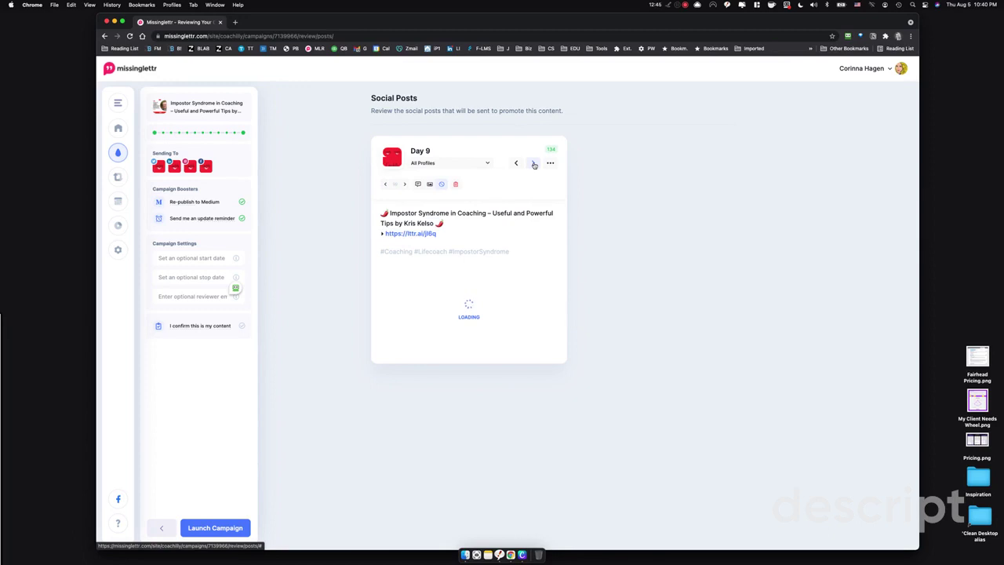
left_click(534, 163)
left_click(533, 163)
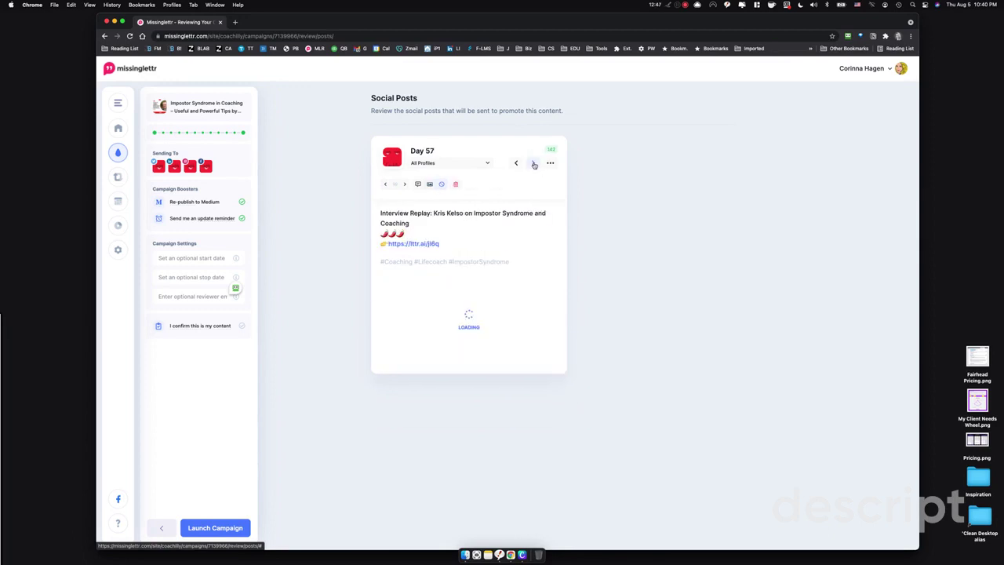
left_click(533, 163)
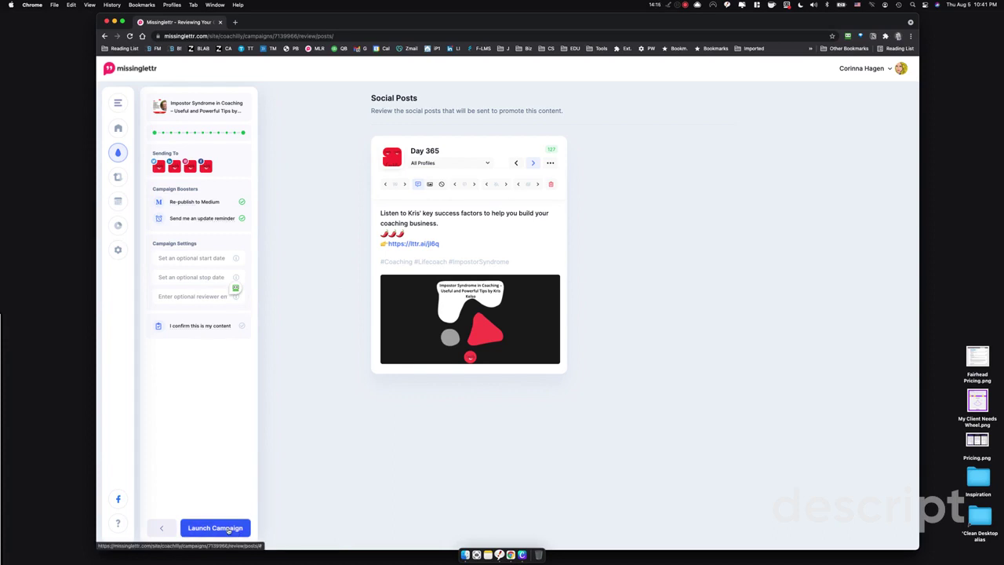
Leave the campaign review without launching it and open the Curate section's Discover page.
mouse_move(124, 201)
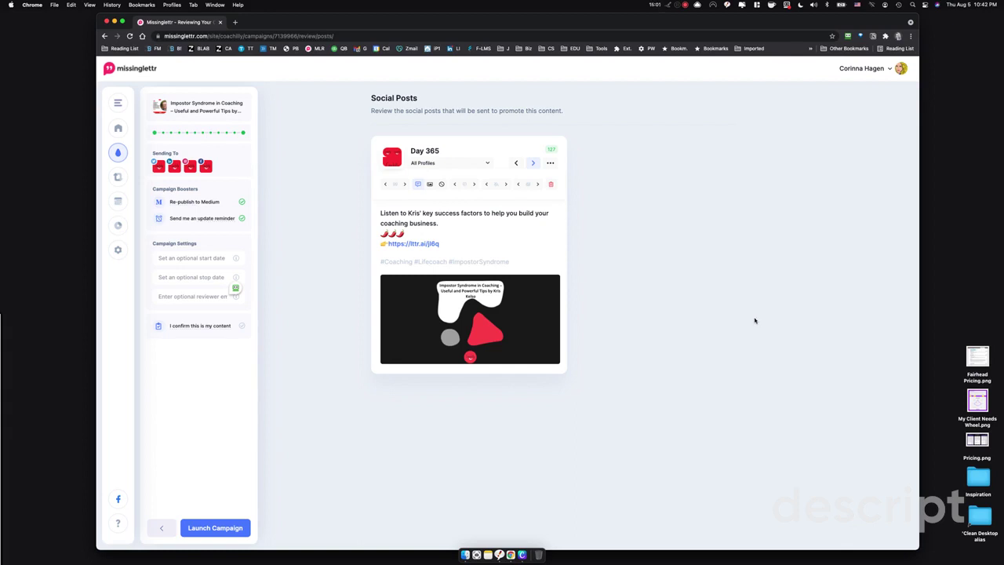
mouse_move(122, 180)
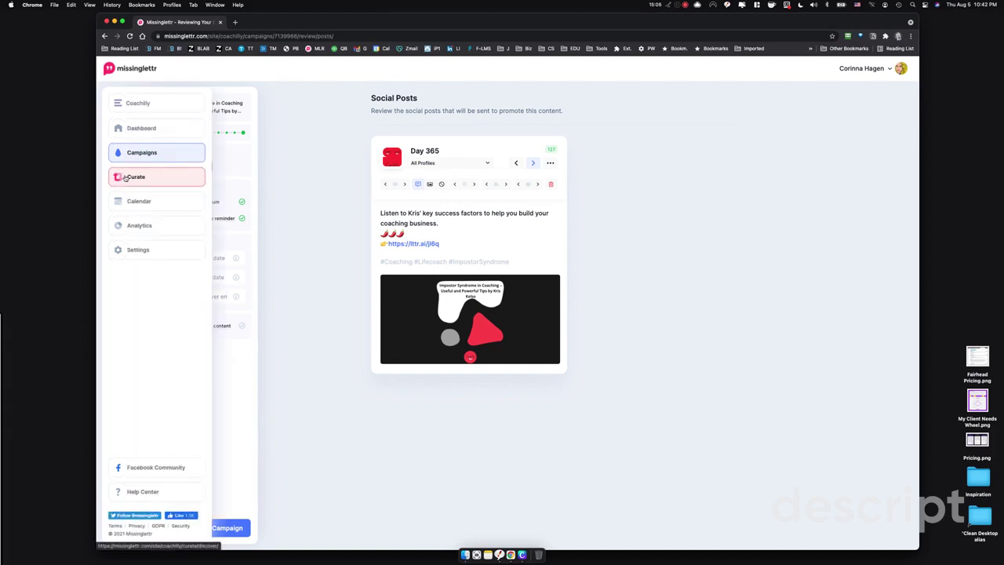
left_click(123, 178)
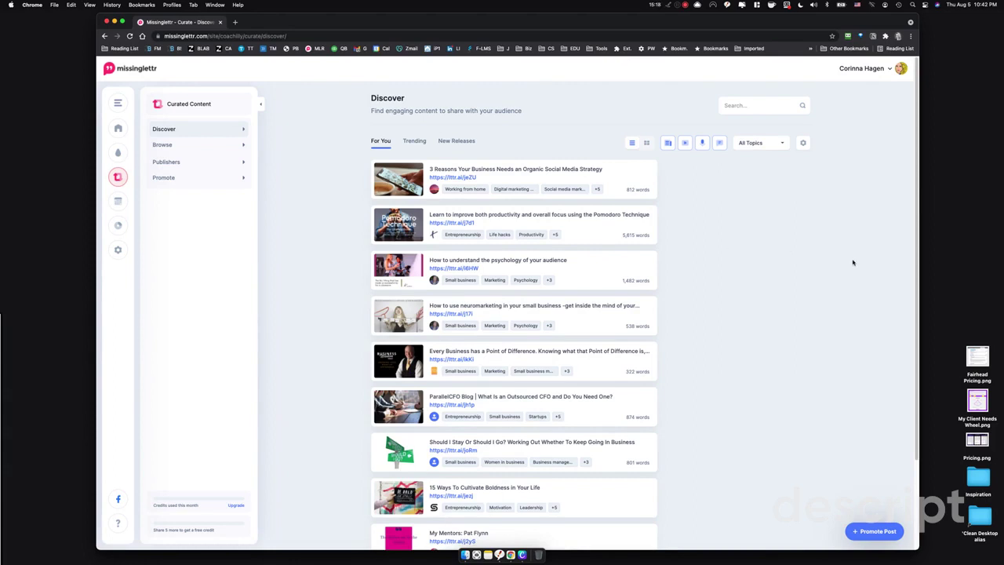
Preview the Facebook post for "How to use neuromarketing in your small business" and open its full article to read.
mouse_move(573, 332)
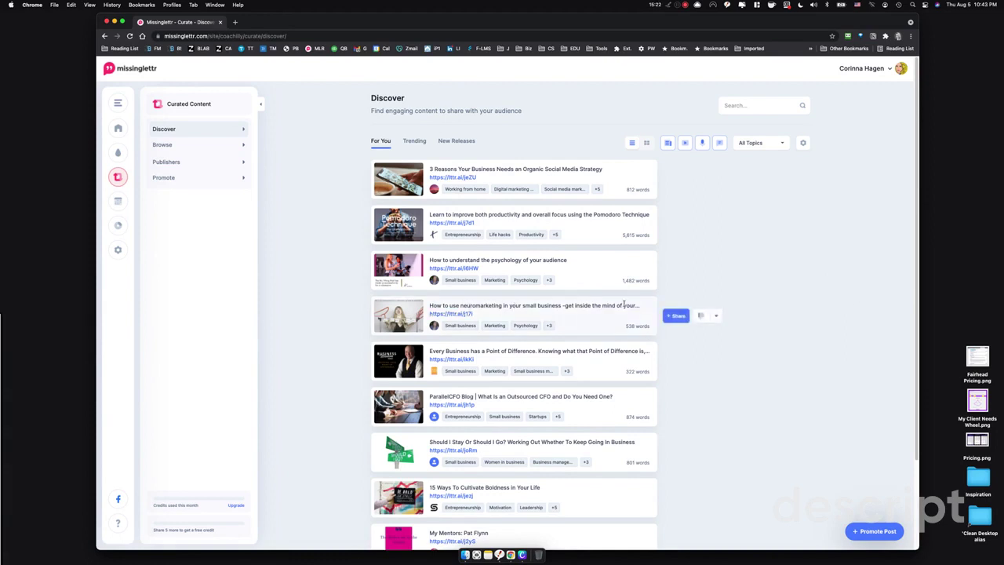
left_click(714, 316)
left_click(705, 353)
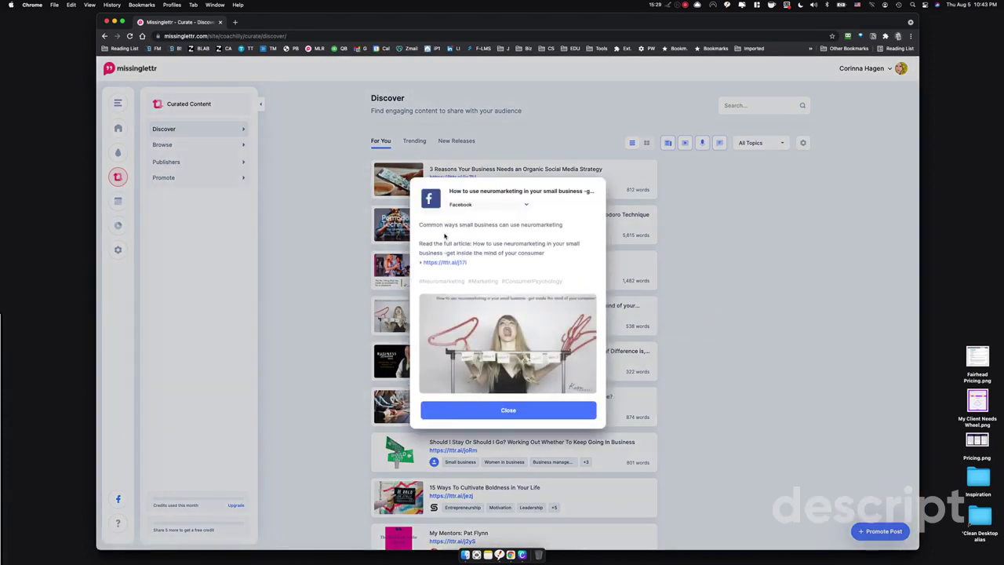
left_click(444, 262)
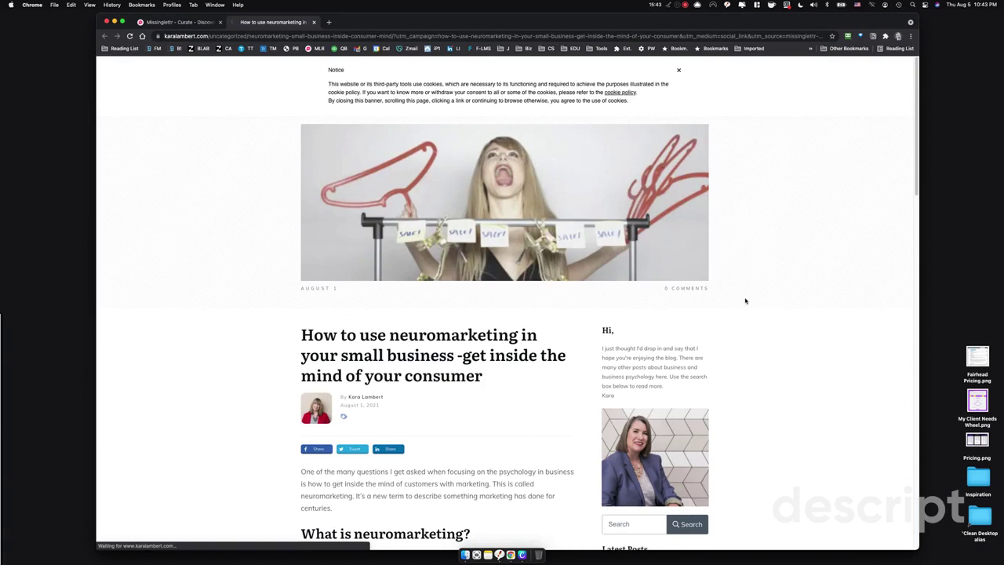
scroll(745, 301, "down", 2)
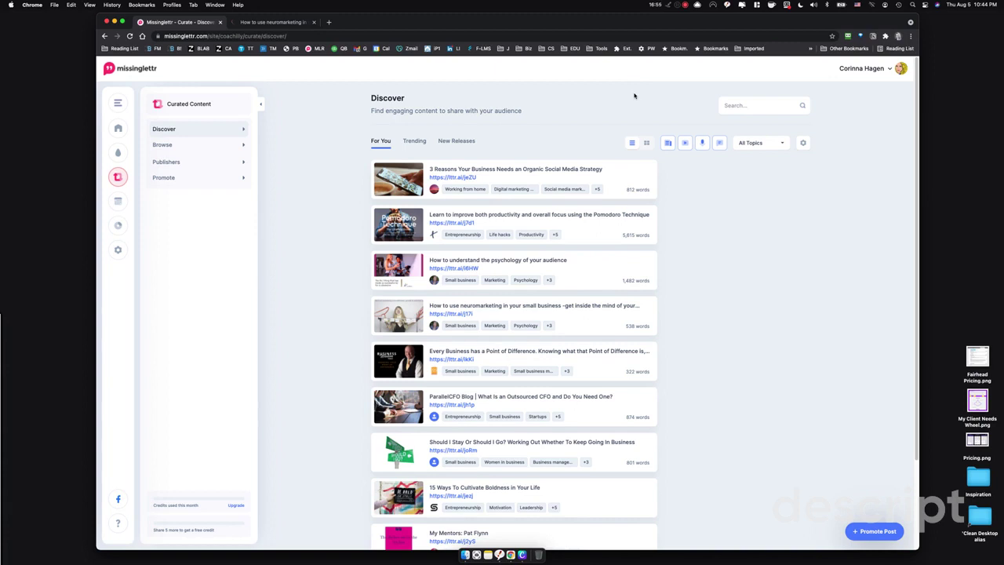
mouse_move(169, 330)
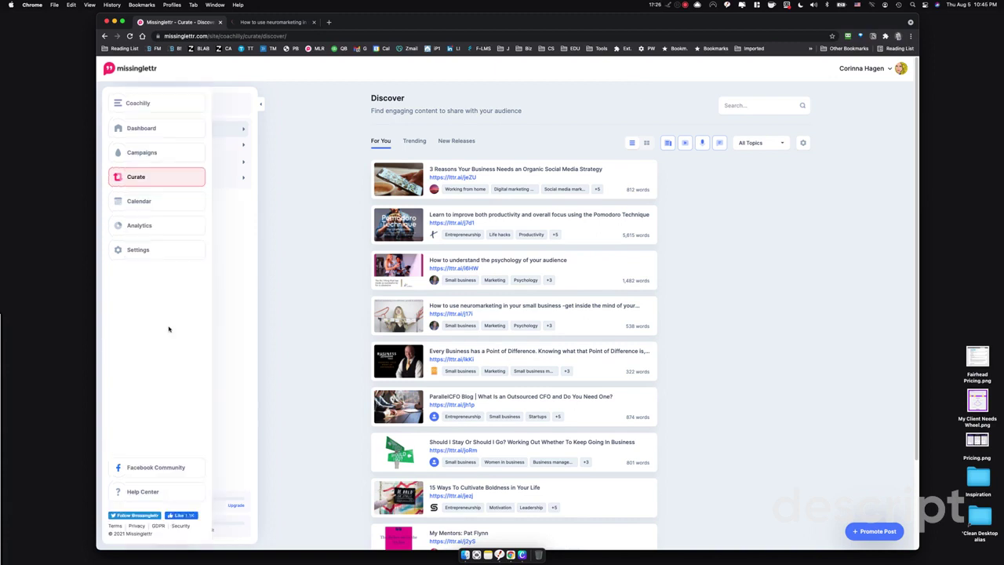